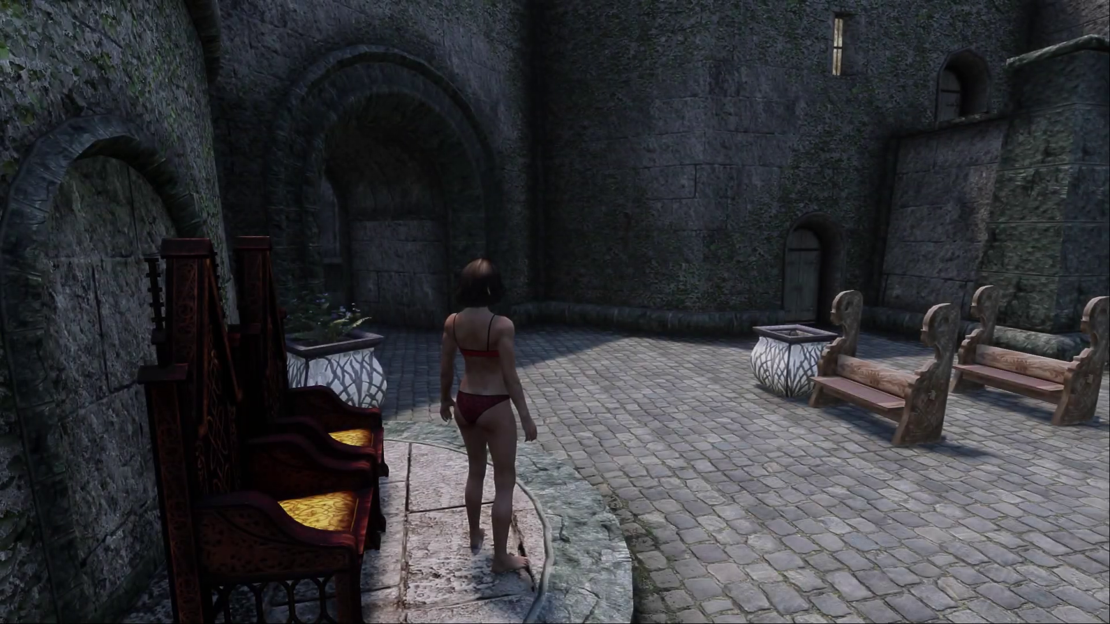
Step: Look up the Demo Mashup item ID in the console and add one to the player's inventory using player.additem eb000812 1
{"action": "key", "text": "grave"}
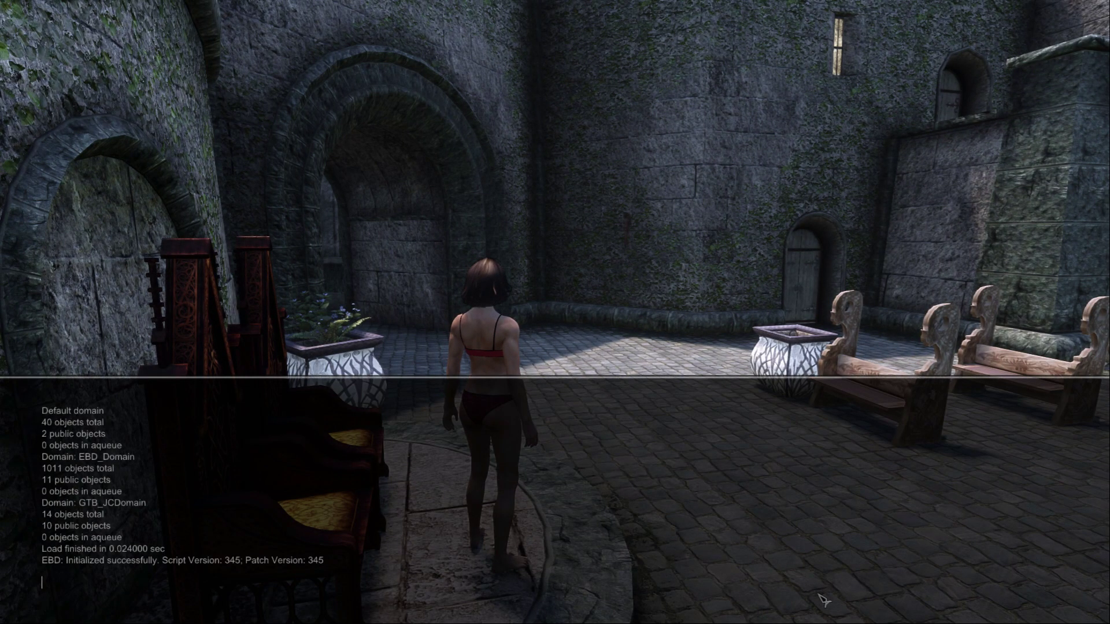
{"action": "type", "text": "help \"demo mashup\""}
{"action": "key", "text": "Return"}
{"action": "type", "text": "player.additem "}
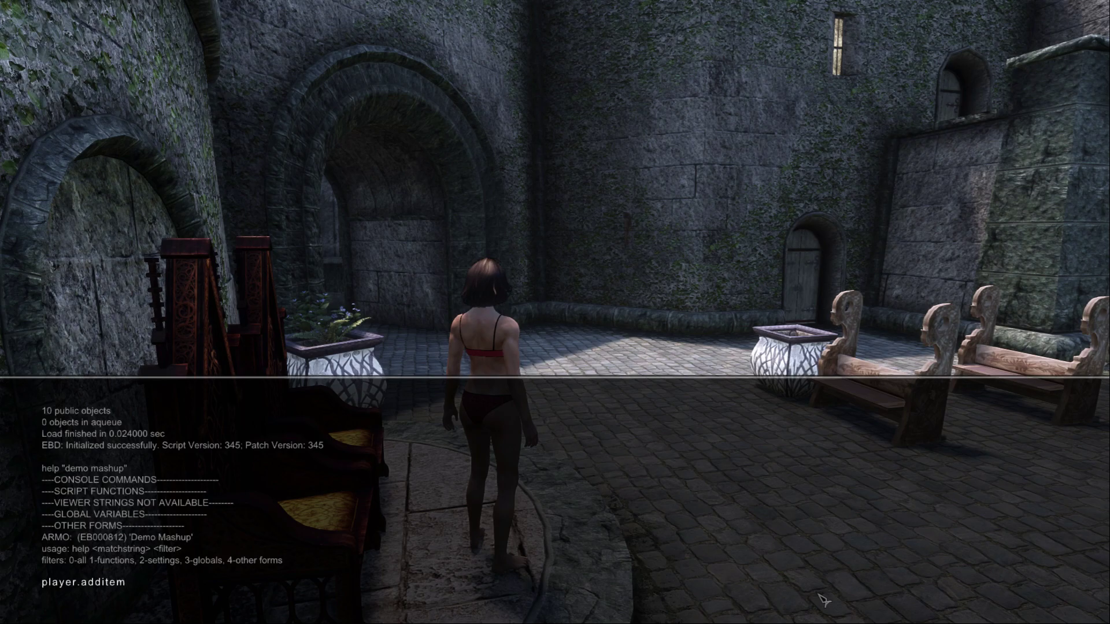
{"action": "type", "text": "eb000812 1"}
{"action": "key", "text": "Return"}
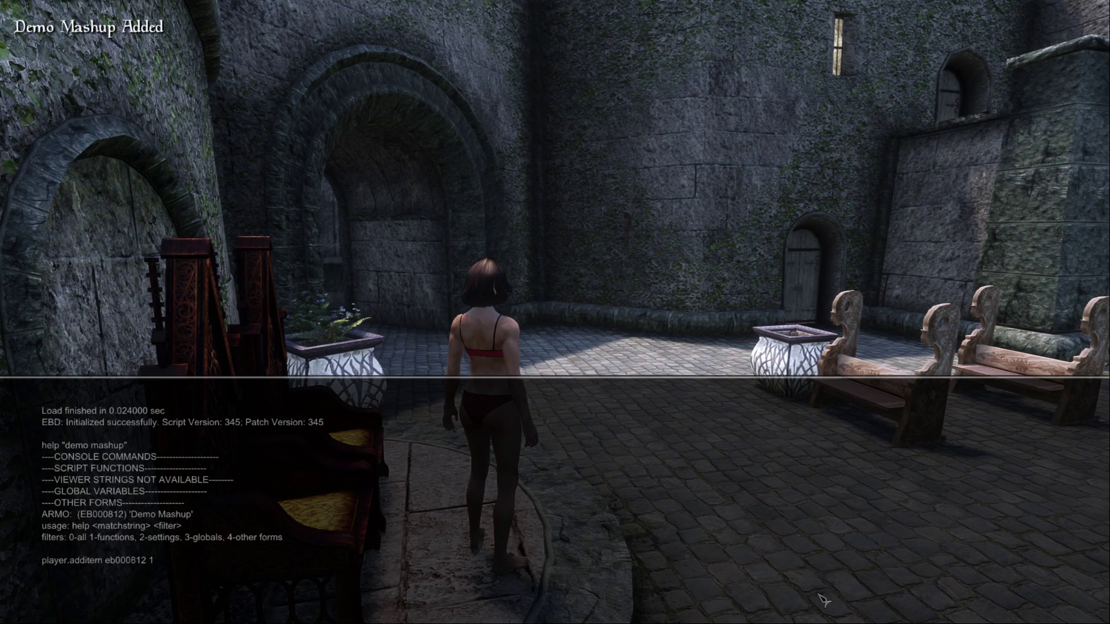
{"action": "key", "text": "grave"}
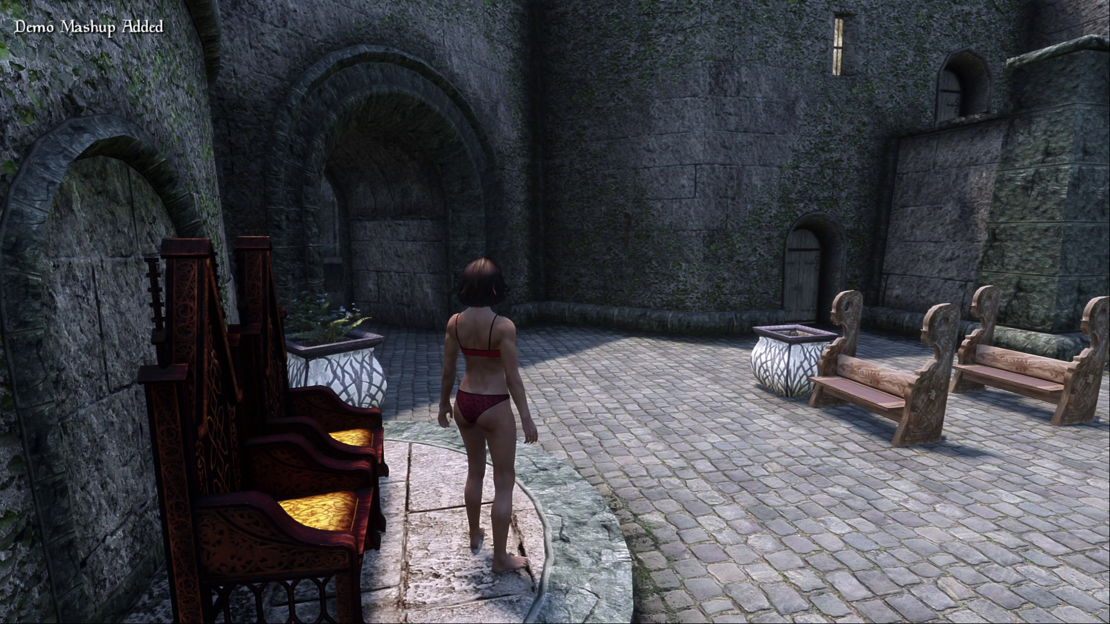
Step: Equip the Demo Mashup outfit from the apparel inventory and return to the game
{"action": "key", "text": "i"}
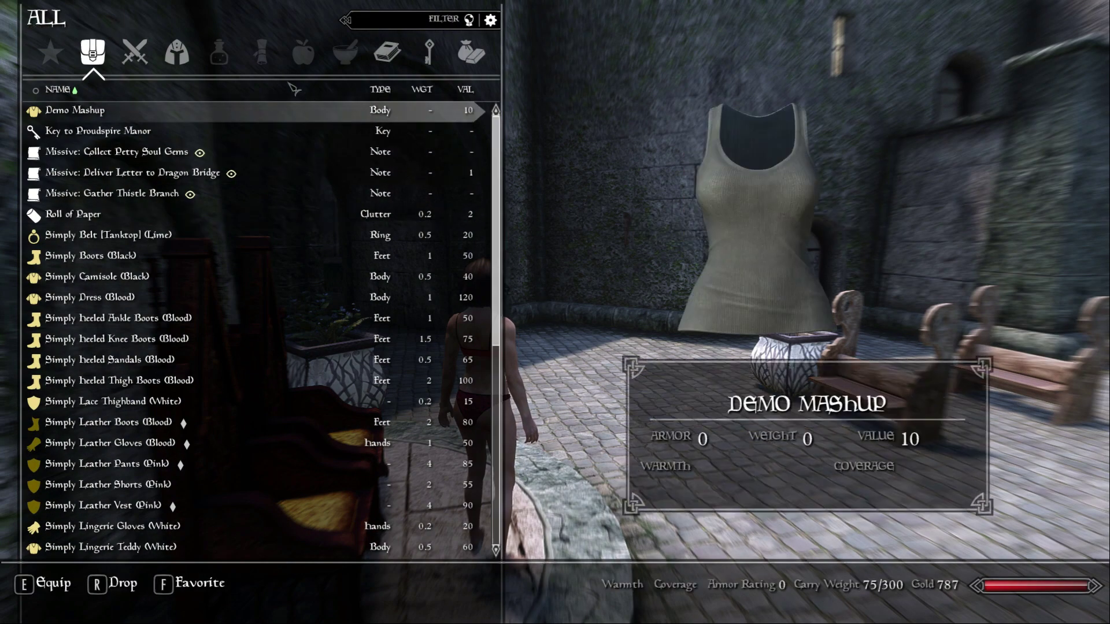
{"action": "left_click", "coordinate": [177, 54]}
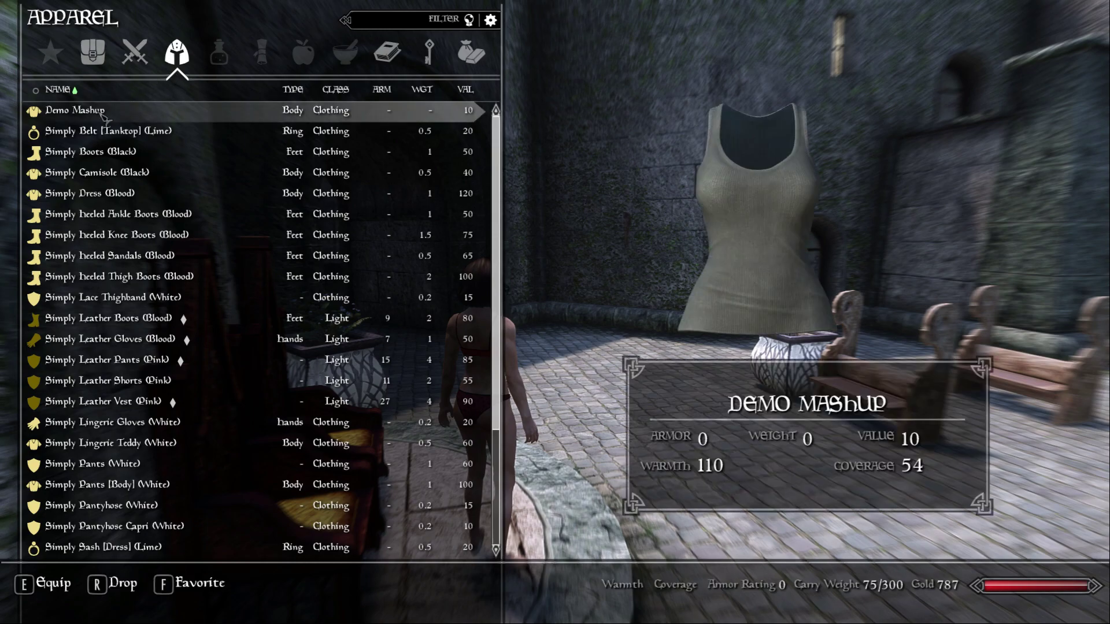
{"action": "left_click", "coordinate": [102, 114]}
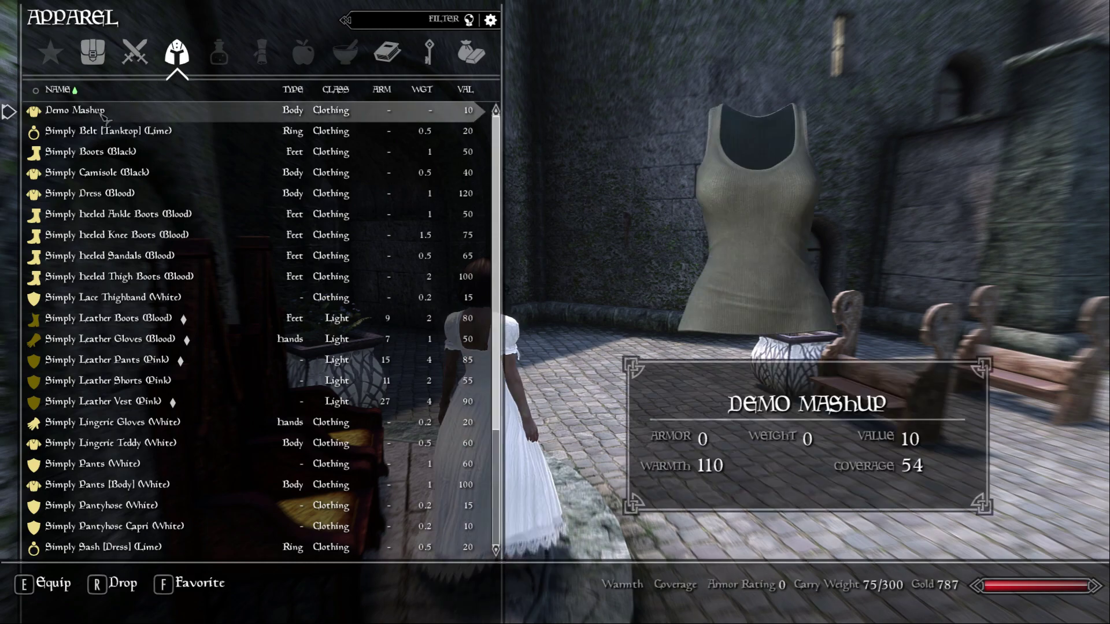
{"action": "key", "text": "Tab"}
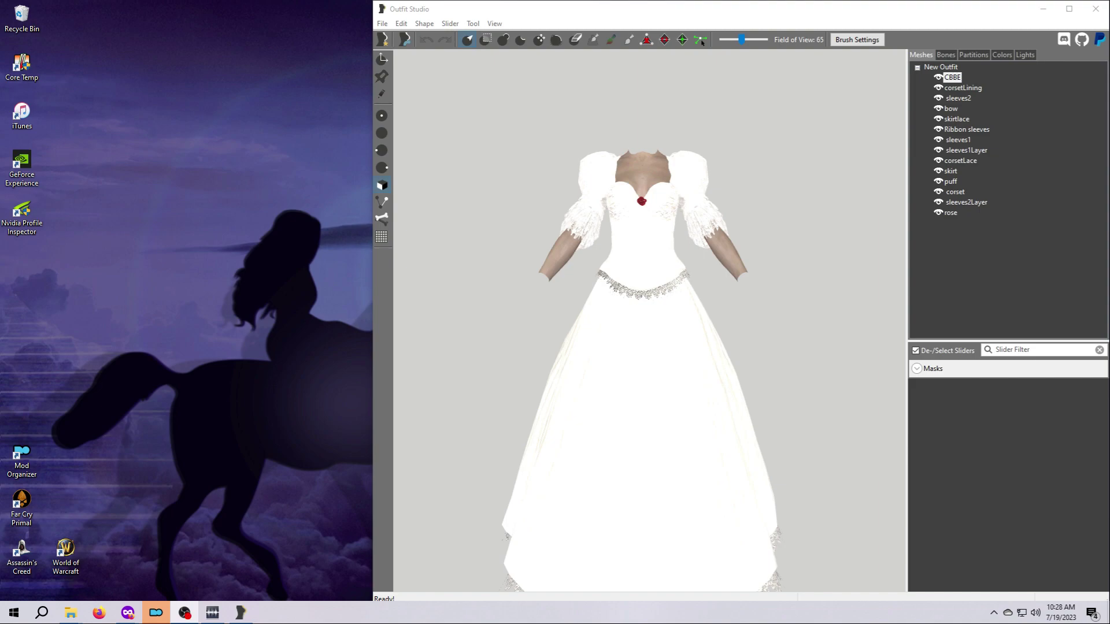
Step: In Outfit Studio, delete the four sleeve shapes sleeves2, sleeves1, sleeves1Layer and sleeves2Layer from the dress
{"action": "left_click", "coordinate": [957, 97]}
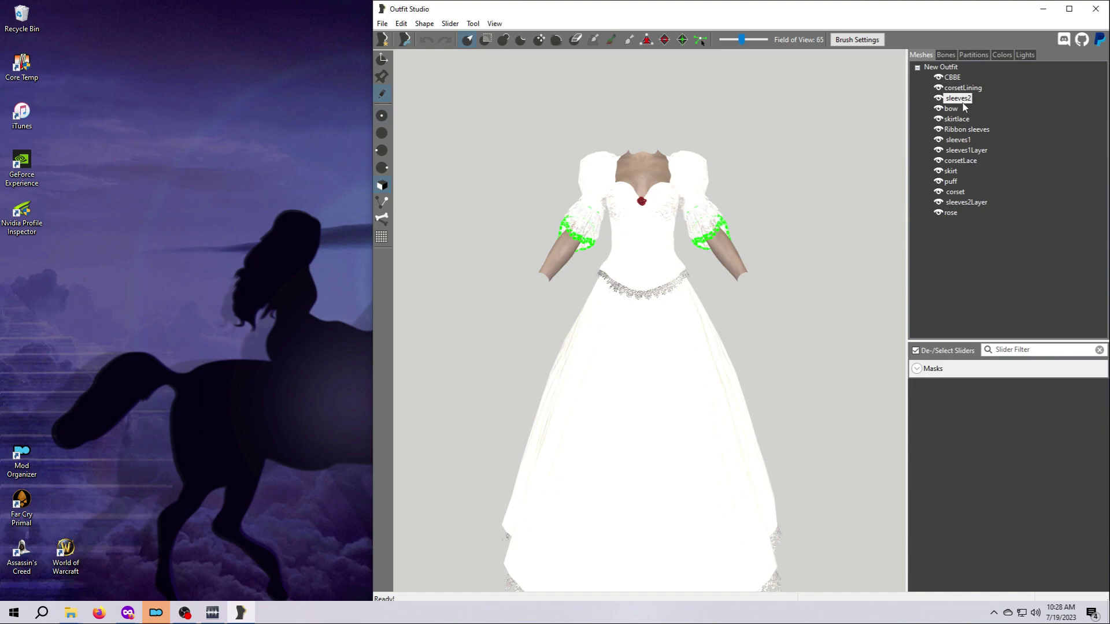
{"action": "key", "text": "Delete"}
{"action": "left_click", "coordinate": [797, 308]}
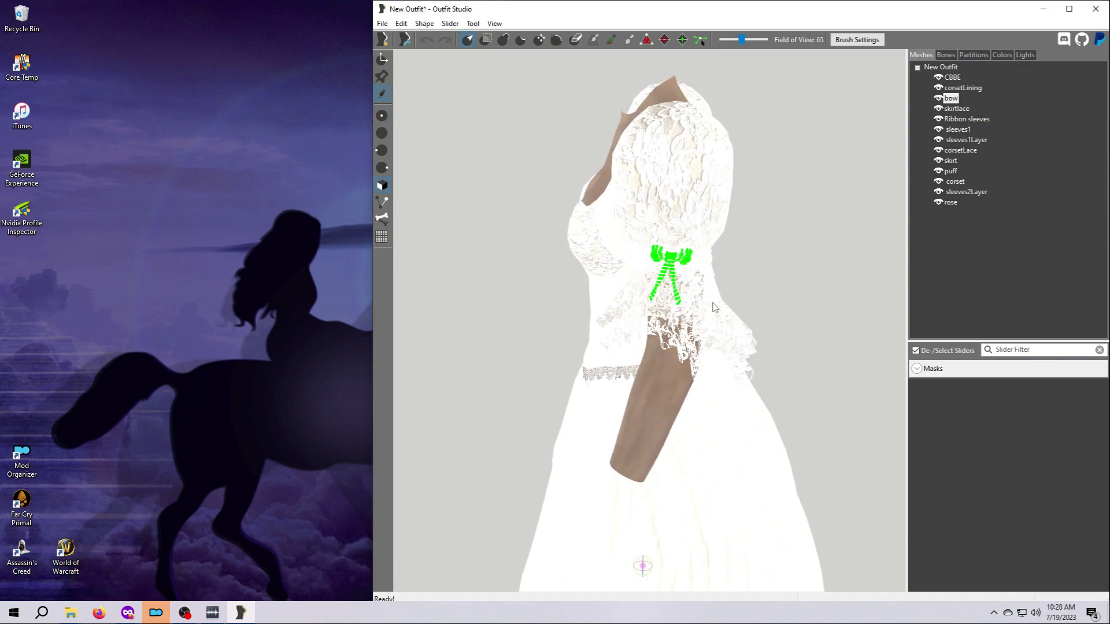
{"action": "left_click", "coordinate": [958, 128]}
{"action": "key", "text": "Delete"}
{"action": "left_click", "coordinate": [818, 309]}
{"action": "key", "text": "Delete"}
{"action": "left_click", "coordinate": [810, 307]}
{"action": "left_click", "coordinate": [967, 171]}
{"action": "key", "text": "Delete"}
{"action": "left_click", "coordinate": [803, 308]}
Step: Delete the corsetLace shape from the outfit
{"action": "right_click_drag", "start_coordinate": [783, 330], "coordinate": [906, 325]}
{"action": "key", "text": "Delete"}
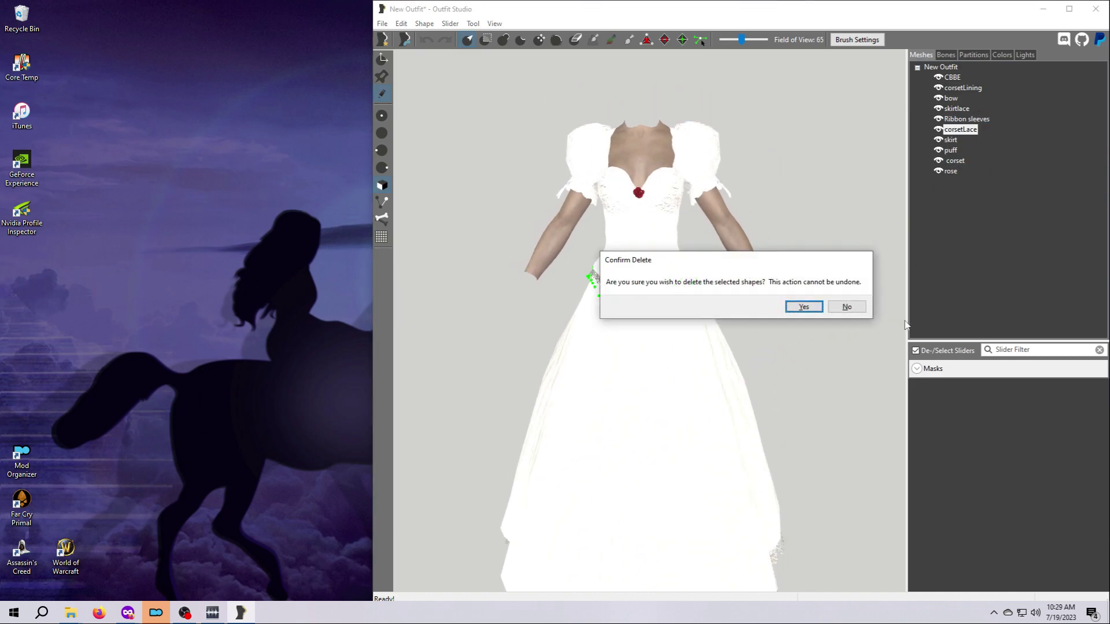
{"action": "left_click", "coordinate": [810, 307]}
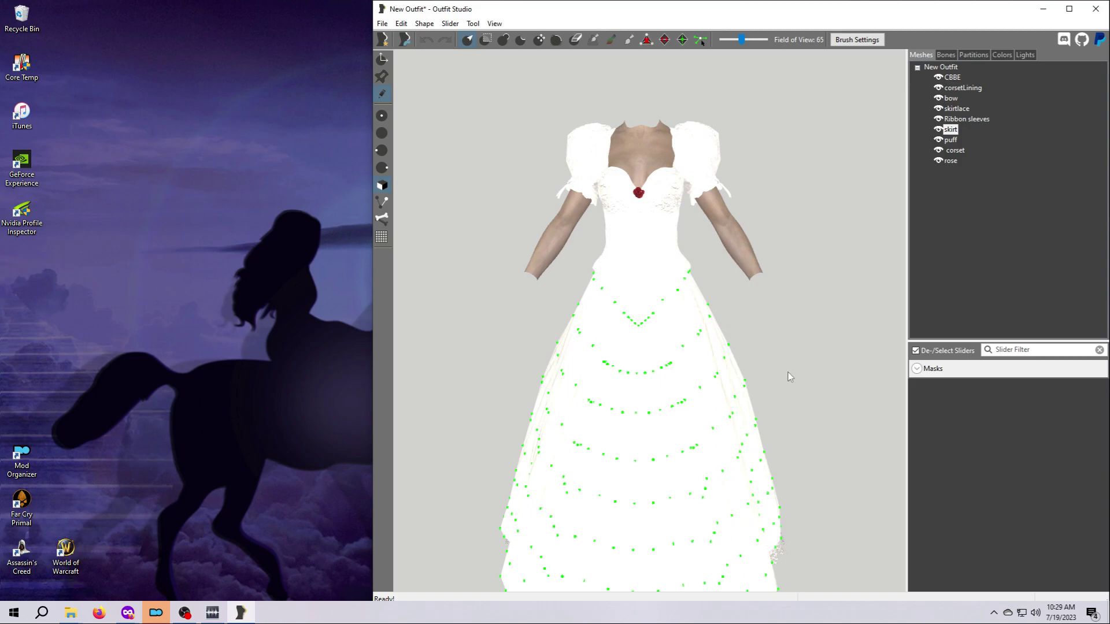
Step: Mask the skirt shape above its hem and select the skirtlace shape
{"action": "key", "text": "ctrl+i"}
{"action": "left_click", "coordinate": [424, 23]}
{"action": "left_click", "coordinate": [454, 72]}
{"action": "right_click_drag", "start_coordinate": [722, 324], "coordinate": [800, 386]}
{"action": "left_click", "coordinate": [956, 108]}
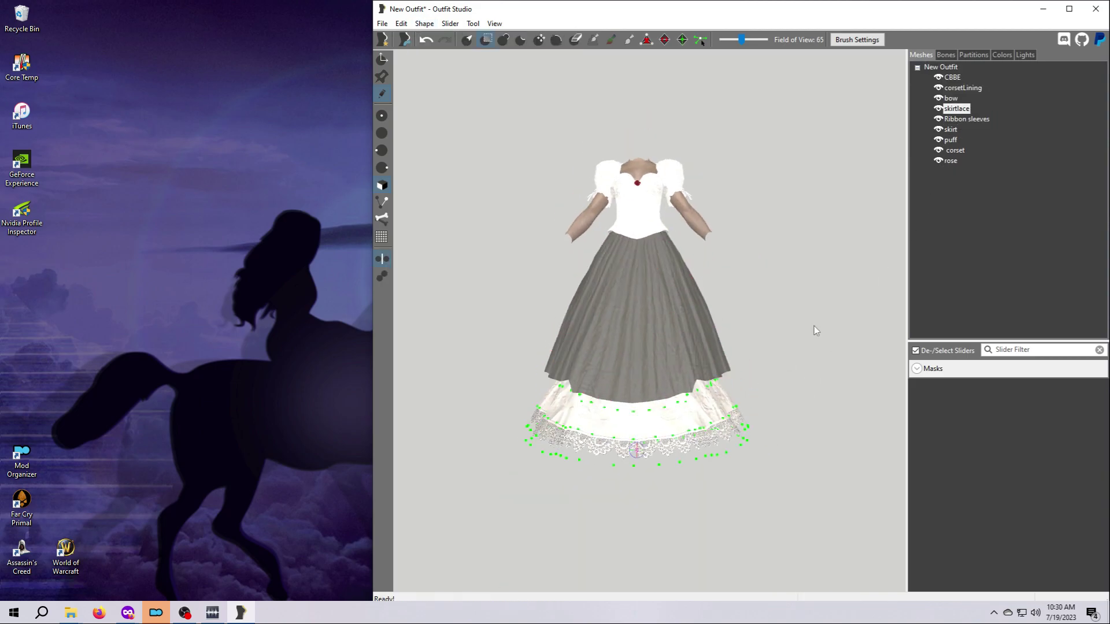
Step: Return to the skirt shape and clear its mask
{"action": "left_click", "coordinate": [637, 183]}
{"action": "left_click", "coordinate": [472, 23]}
{"action": "left_click", "coordinate": [950, 129]}
{"action": "left_click", "coordinate": [472, 23]}
{"action": "left_click", "coordinate": [481, 146]}
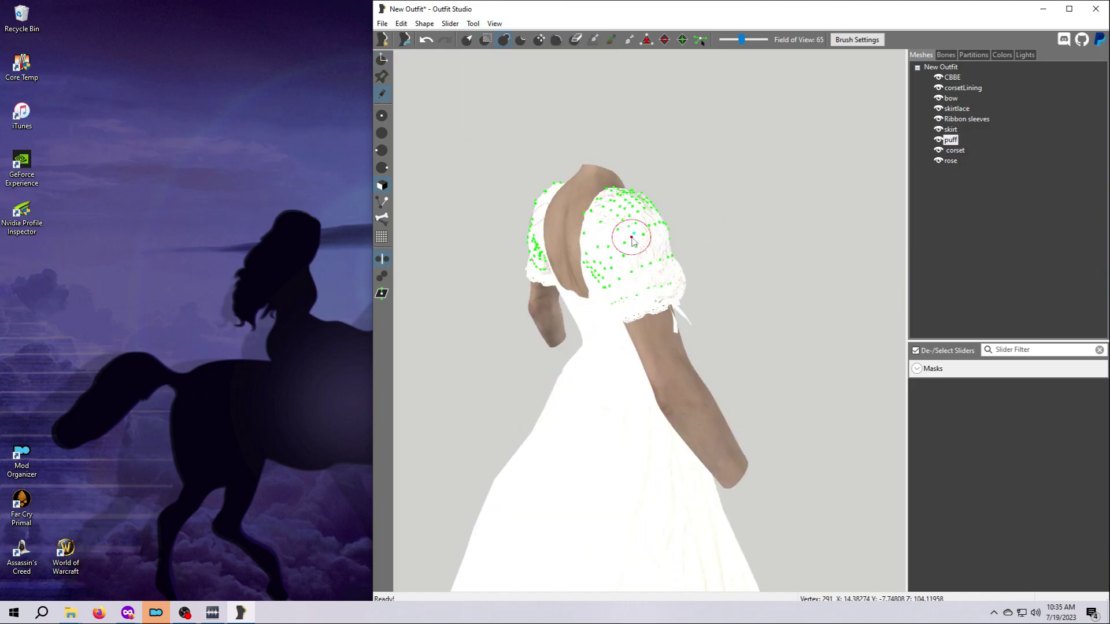
Step: Slim down the puff sleeves with the Deflate brush, working around the arms
{"action": "mouse_move", "coordinate": [631, 228]}
{"action": "right_mouse_down"}
{"action": "mouse_move", "coordinate": [755, 347]}
{"action": "mouse_move", "coordinate": [635, 263]}
{"action": "mouse_move", "coordinate": [775, 354]}
{"action": "mouse_move", "coordinate": [611, 250]}
{"action": "mouse_move", "coordinate": [742, 388]}
{"action": "mouse_move", "coordinate": [600, 297]}
{"action": "right_mouse_up"}
{"action": "mouse_move", "coordinate": [738, 371]}
{"action": "right_mouse_down"}
{"action": "mouse_move", "coordinate": [537, 375]}
{"action": "mouse_move", "coordinate": [665, 347]}
{"action": "right_mouse_up"}
{"action": "key", "text": "2"}
{"action": "mouse_move", "coordinate": [785, 342]}
{"action": "right_mouse_down"}
{"action": "mouse_move", "coordinate": [978, 337]}
{"action": "mouse_move", "coordinate": [651, 292]}
{"action": "mouse_move", "coordinate": [702, 346]}
{"action": "right_mouse_up"}
{"action": "scroll", "coordinate": [755, 308], "scroll_direction": "down", "scroll_amount": 3}
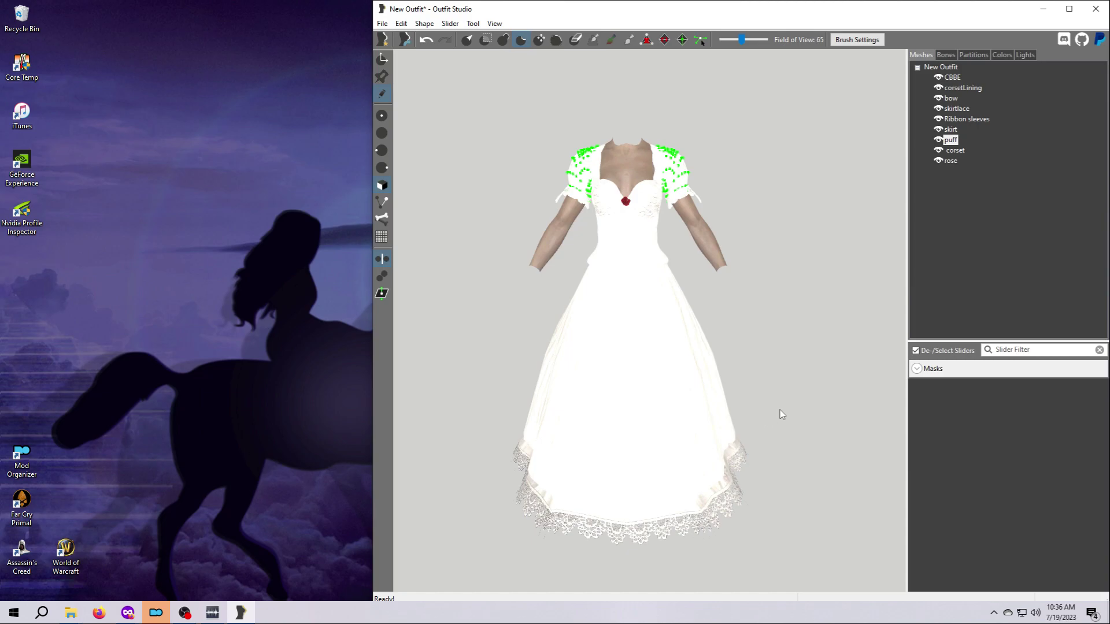
Step: Select all shapes from CBBE through rose and start exporting them to a NIF file
{"action": "left_click", "coordinate": [951, 78]}
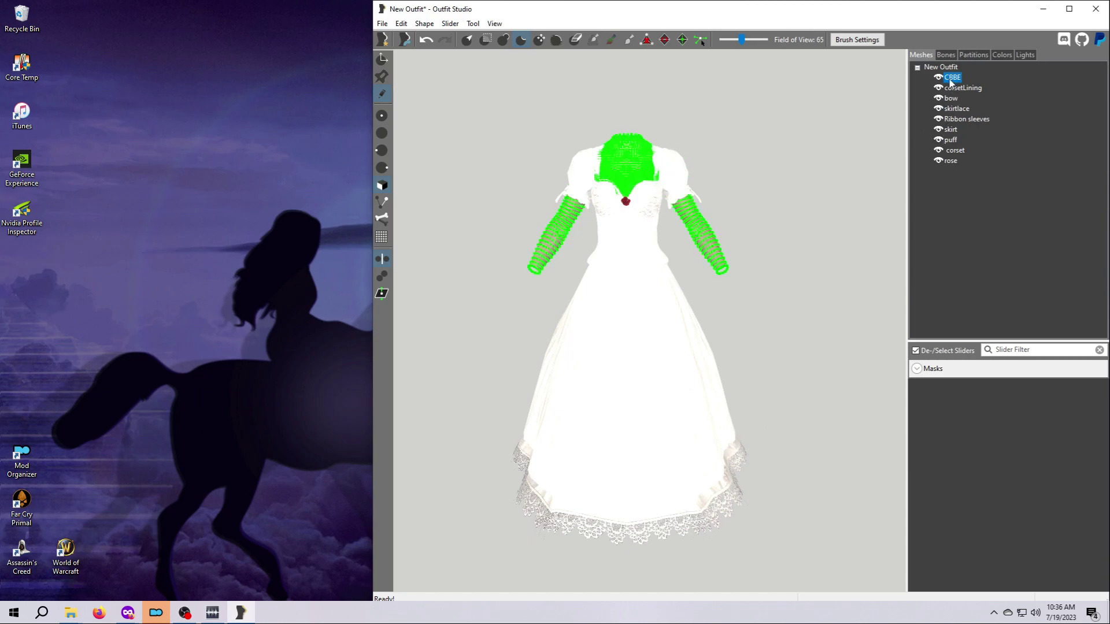
{"action": "left_click", "coordinate": [950, 161], "text": "shift"}
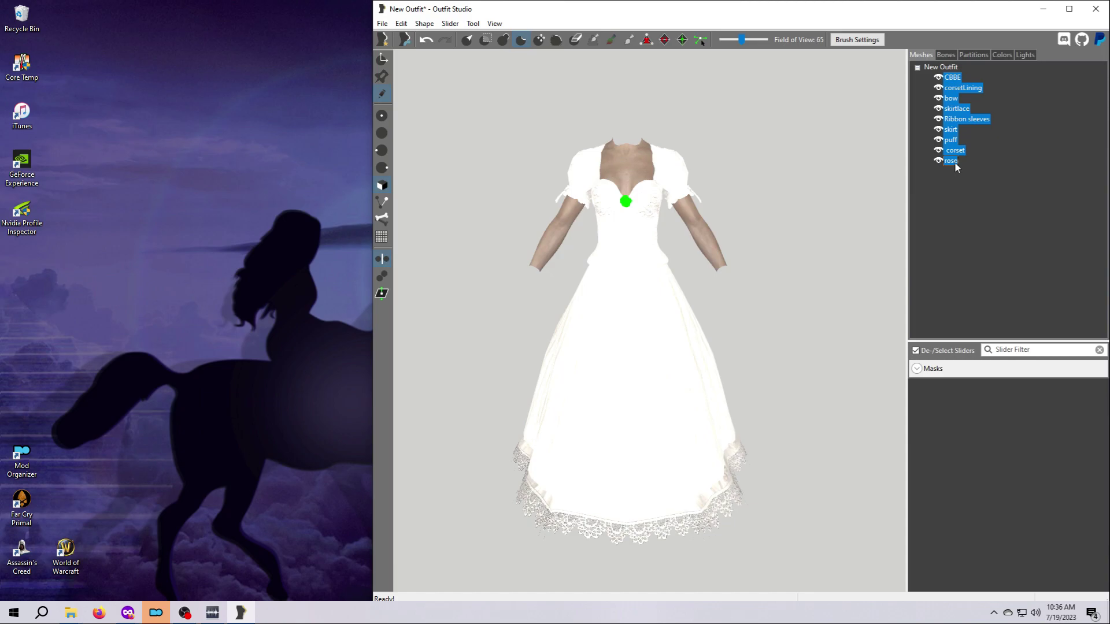
{"action": "right_click", "coordinate": [951, 163]}
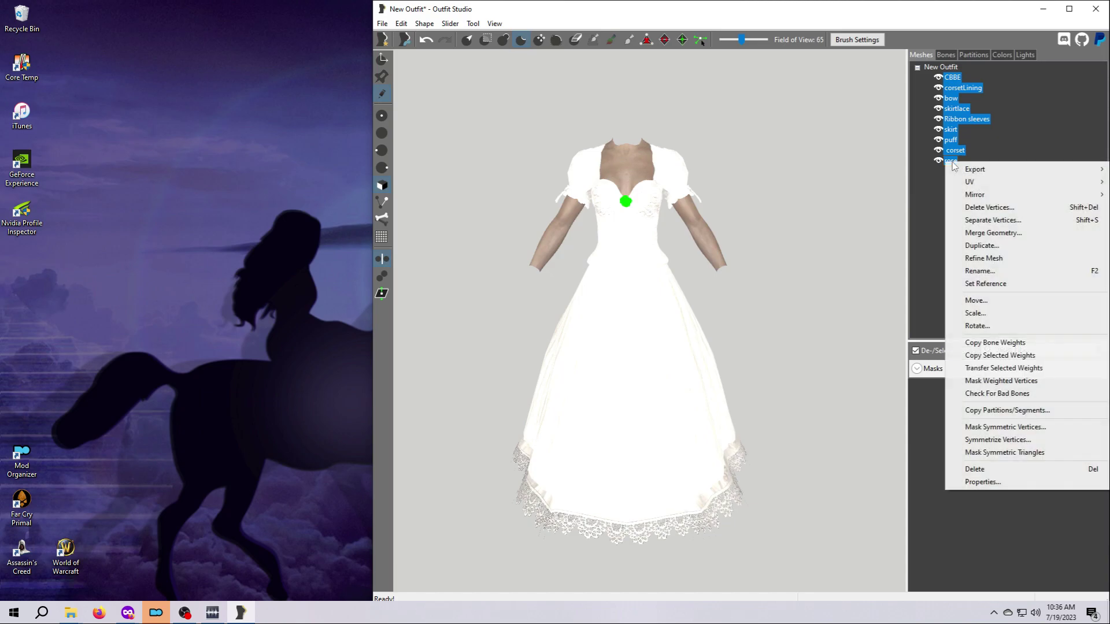
{"action": "mouse_move", "coordinate": [951, 168]}
{"action": "left_click", "coordinate": [912, 168]}
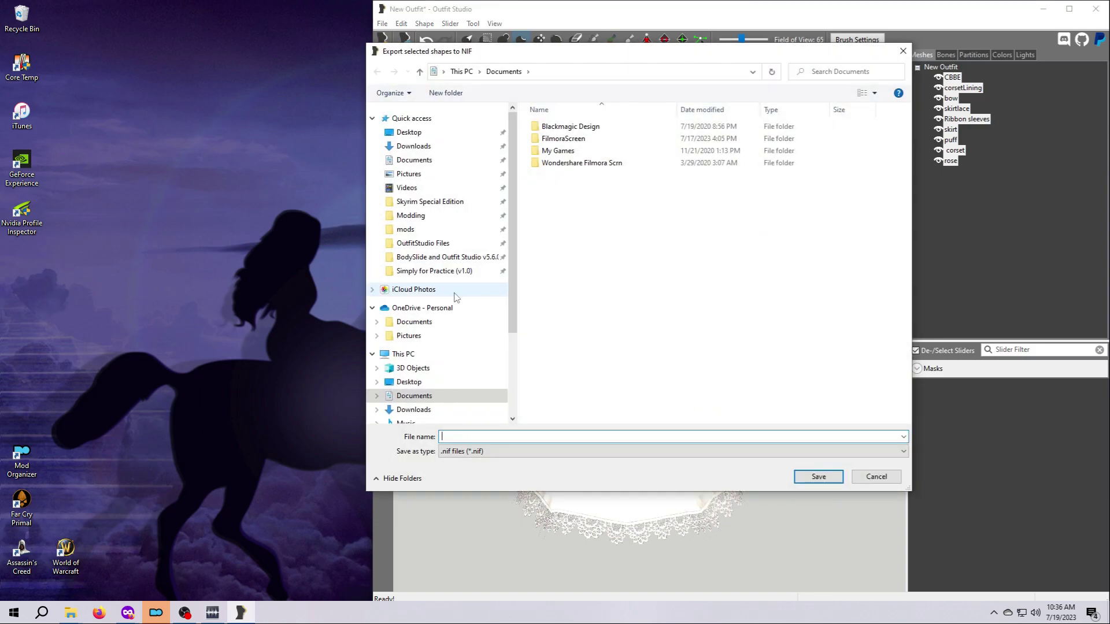
Step: Browse to the meshes\simply_clothes\demo\Mashup folder of the Simply for Practice (v1.0) mod as the export location
{"action": "left_click", "coordinate": [420, 272]}
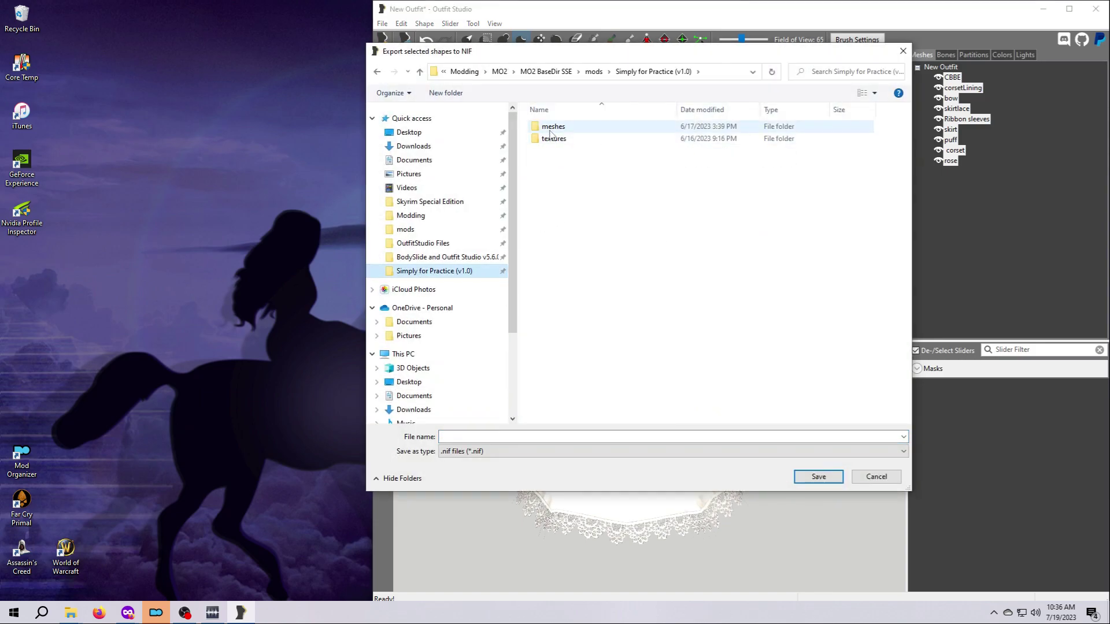
{"action": "double_click", "coordinate": [551, 128]}
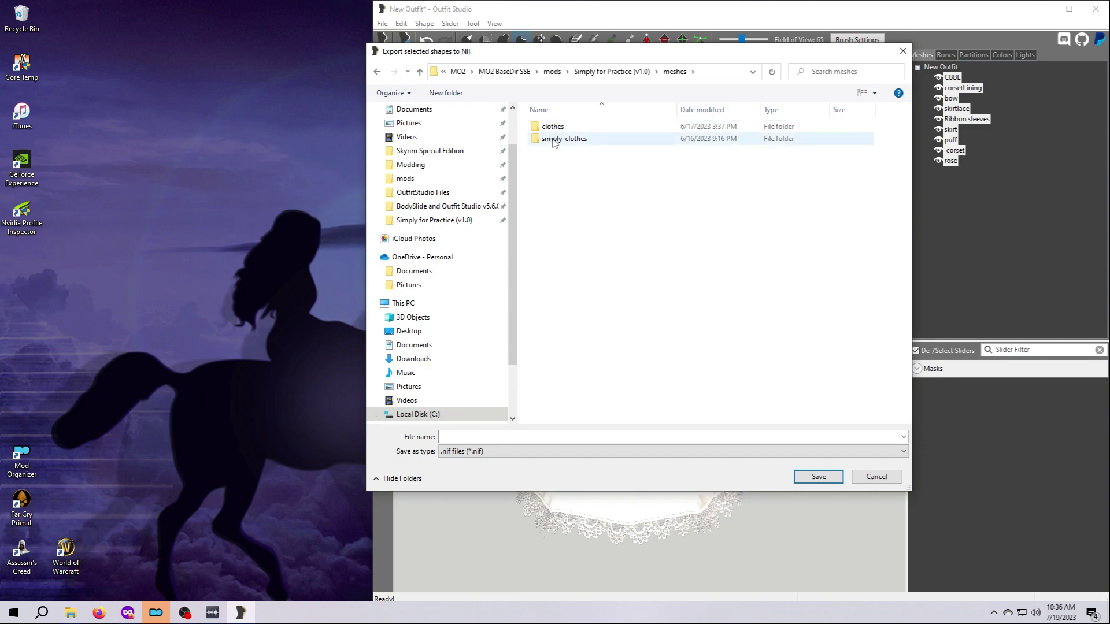
{"action": "double_click", "coordinate": [553, 140]}
{"action": "double_click", "coordinate": [556, 128]}
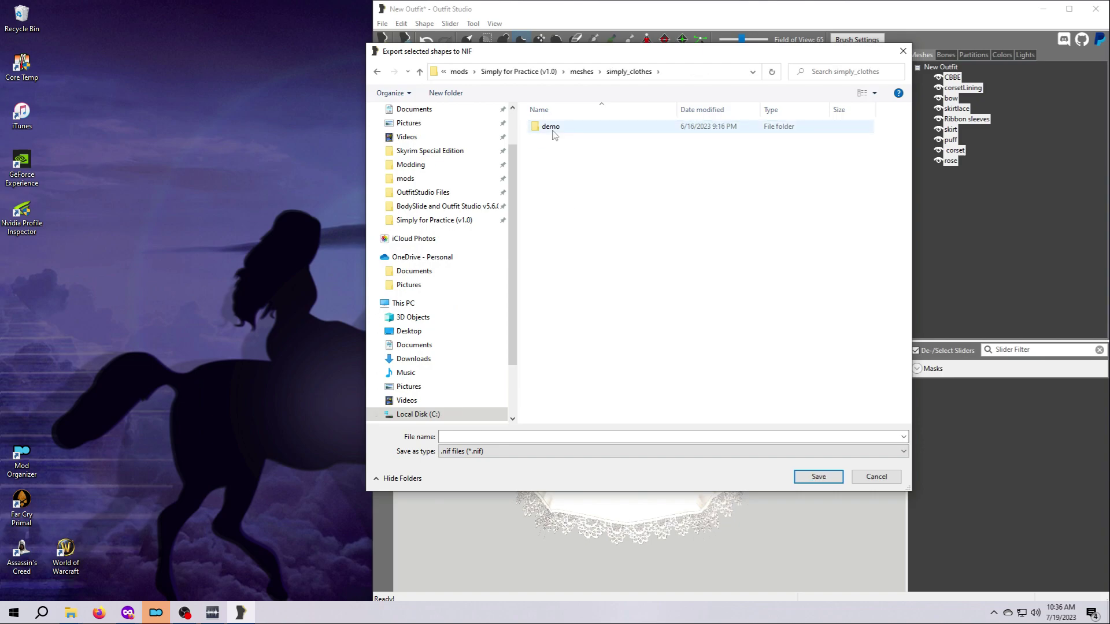
{"action": "double_click", "coordinate": [559, 129]}
{"action": "left_click_drag", "start_coordinate": [584, 55], "coordinate": [541, 76]}
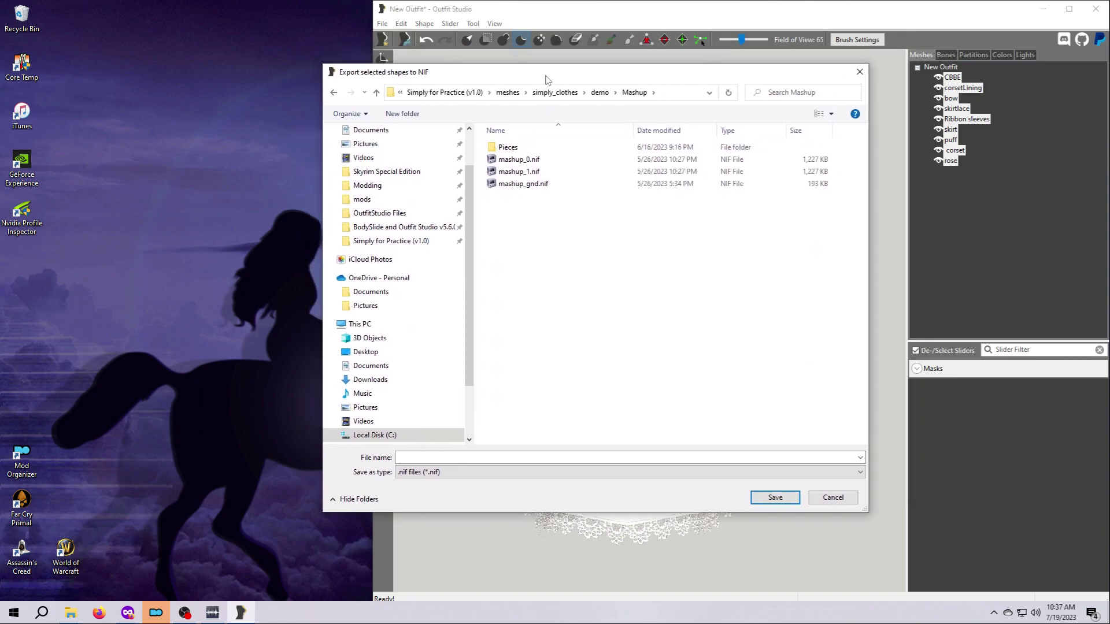
Step: Base the file name on the existing mashup_0.nif and save the exported shapes as mashup_0_new.nif
{"action": "left_click", "coordinate": [512, 159]}
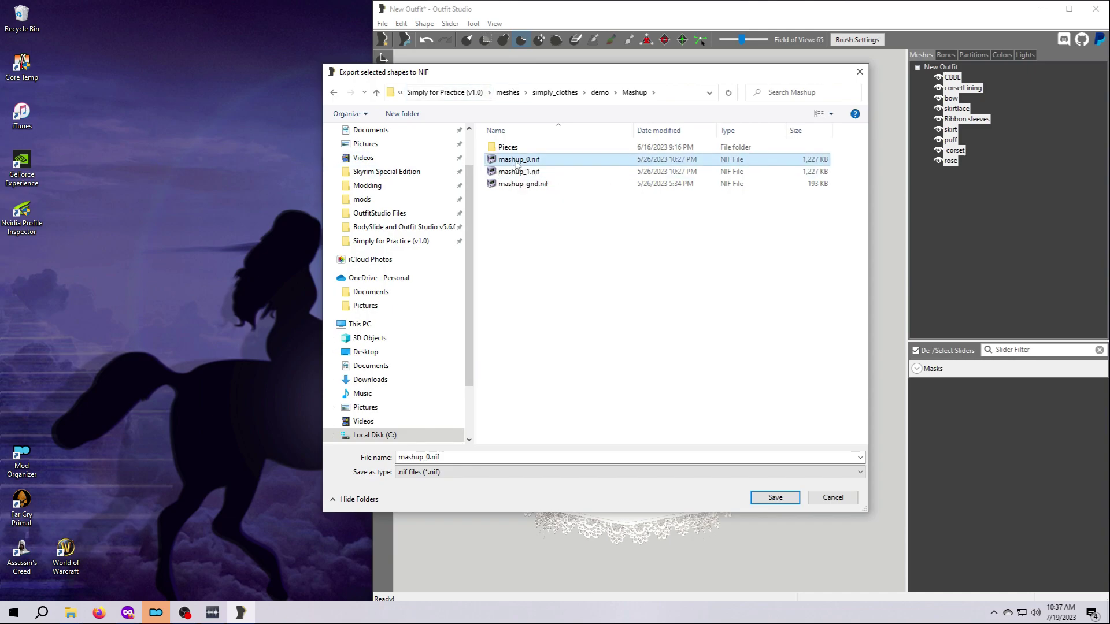
{"action": "left_click", "coordinate": [429, 457]}
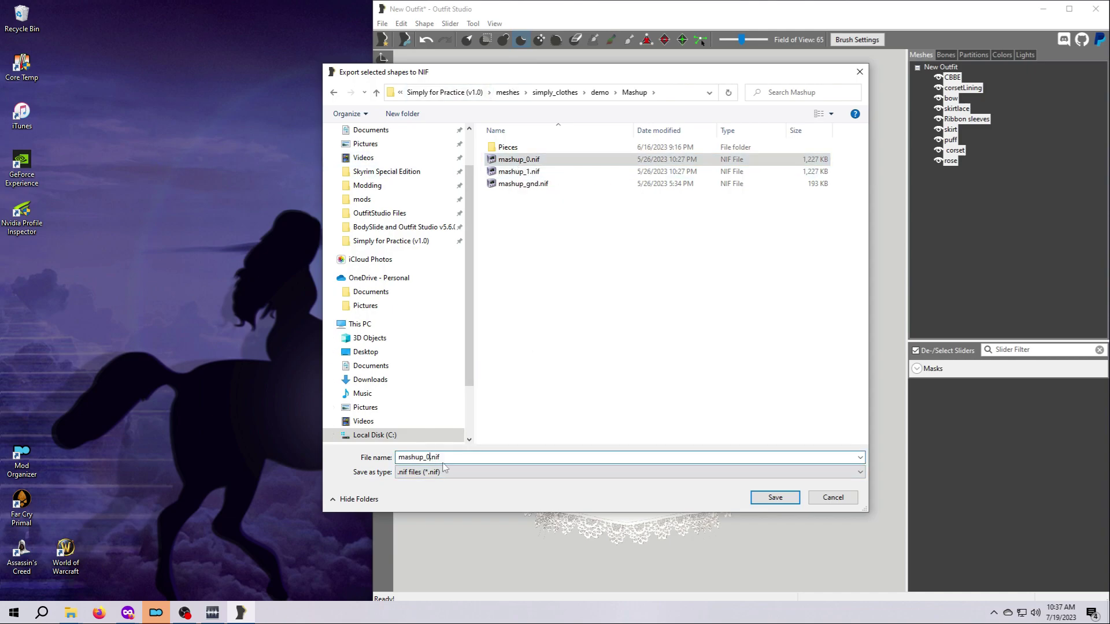
{"action": "type", "text": "_new"}
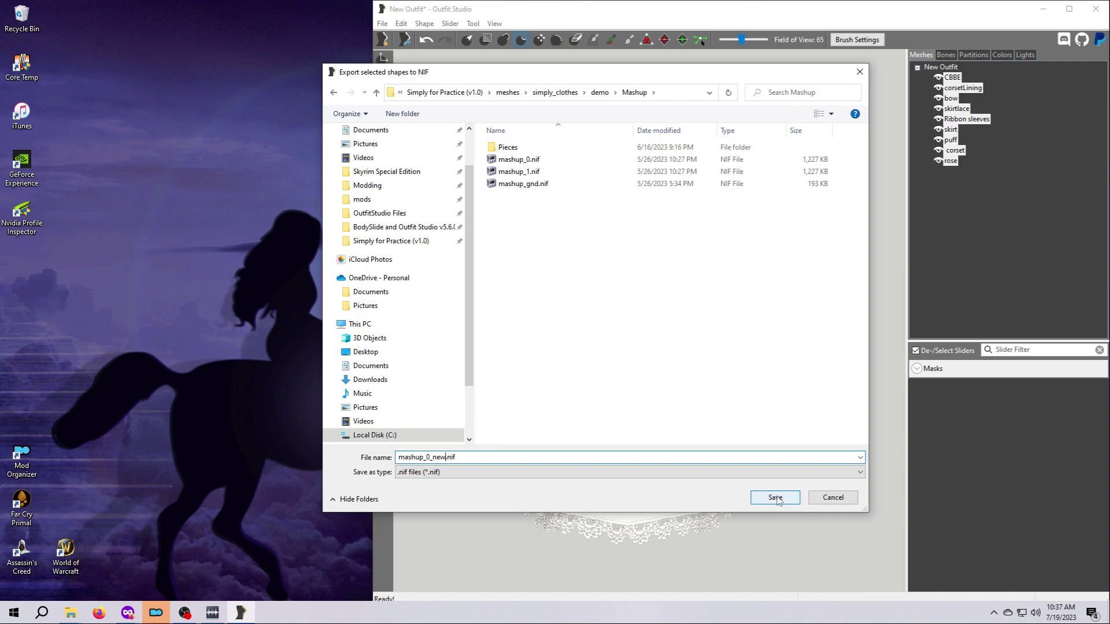
{"action": "left_click", "coordinate": [774, 498]}
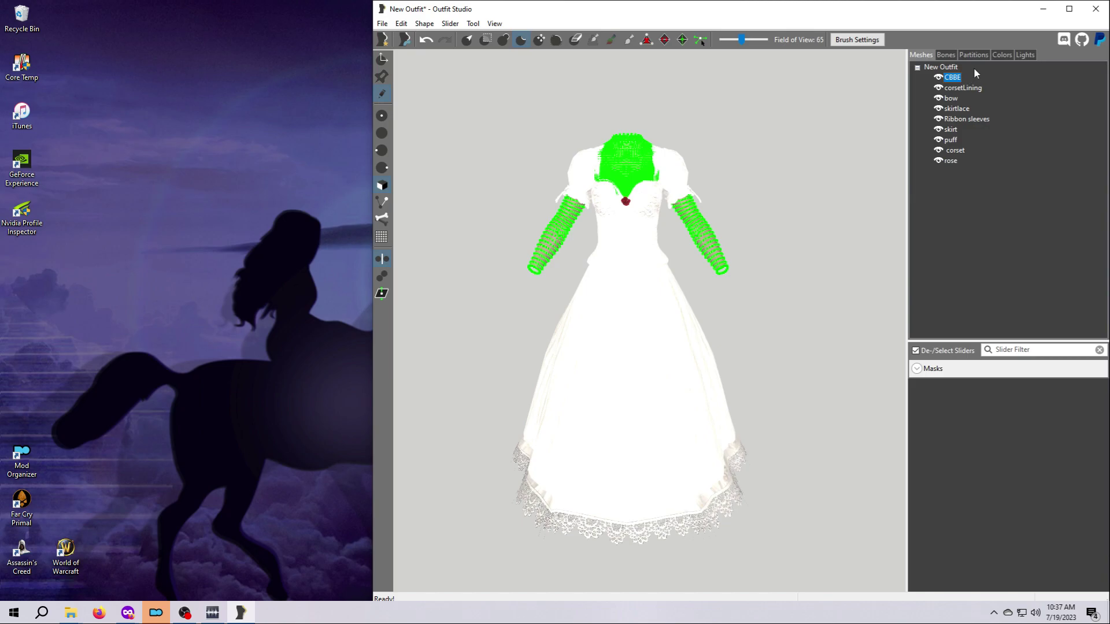
Step: Delete the 34 SBP_34_FOREARMS partition from the CBBE body shape
{"action": "left_click", "coordinate": [973, 55]}
{"action": "left_click", "coordinate": [966, 88]}
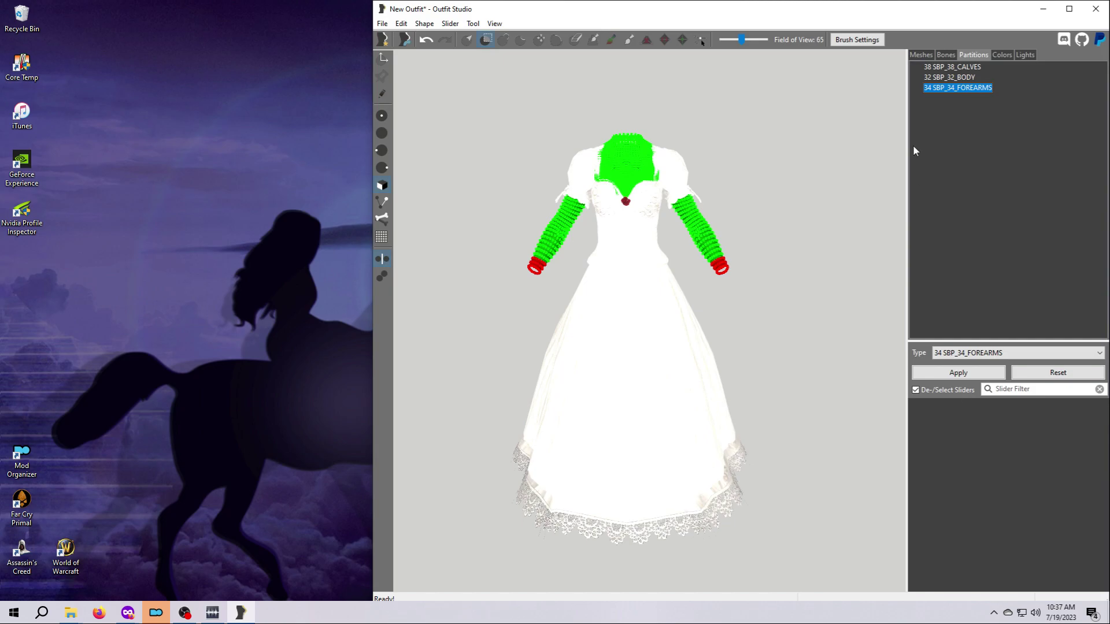
{"action": "right_click", "coordinate": [970, 93]}
{"action": "left_click", "coordinate": [995, 109]}
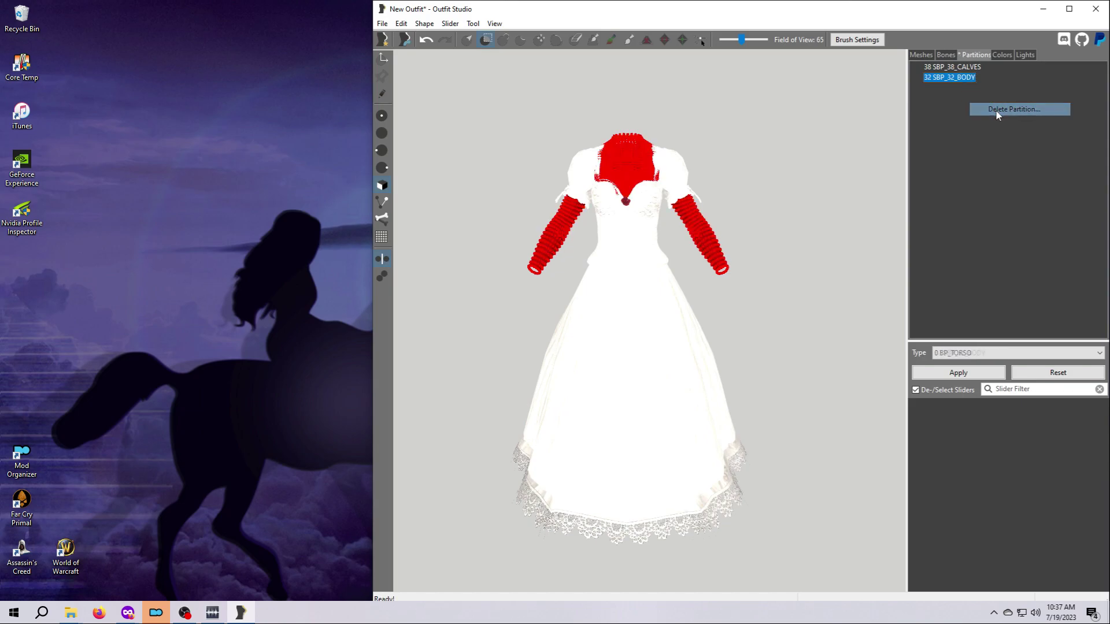
Step: Delete the 38 SBP_38_CALVES partition from the CBBE body shape and apply the partition changes
{"action": "left_click", "coordinate": [965, 68]}
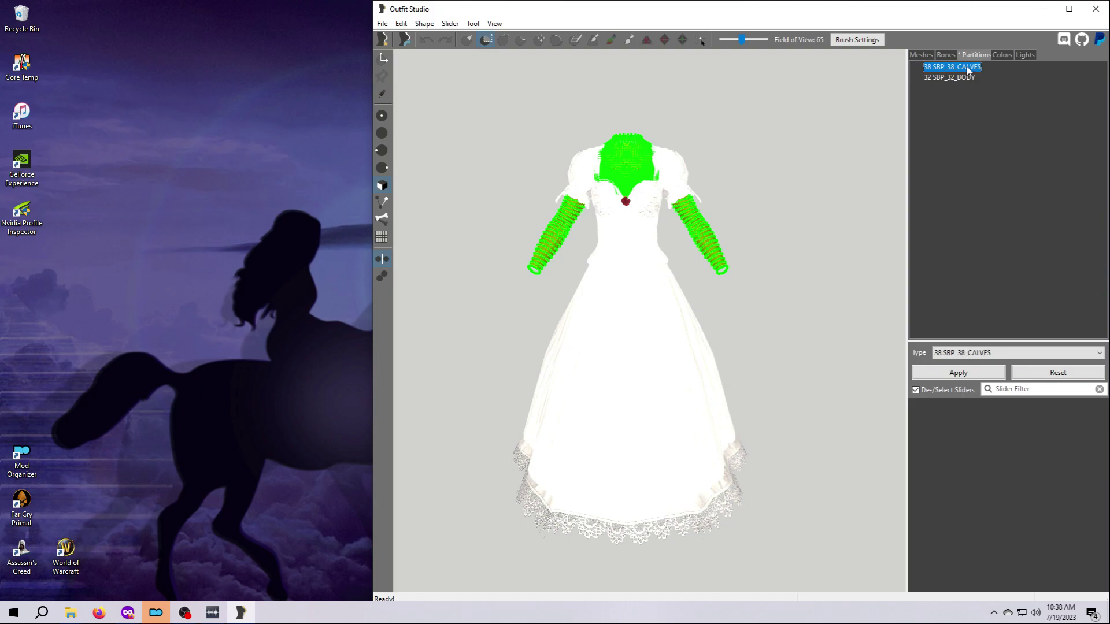
{"action": "right_click", "coordinate": [967, 68]}
{"action": "left_click", "coordinate": [993, 86]}
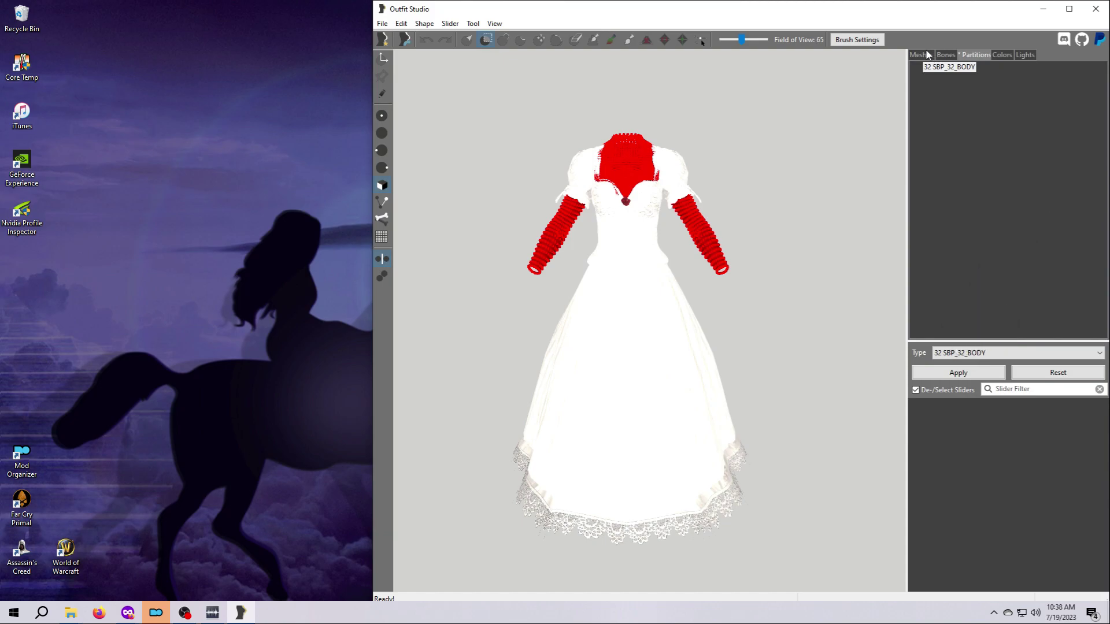
{"action": "left_click", "coordinate": [924, 55]}
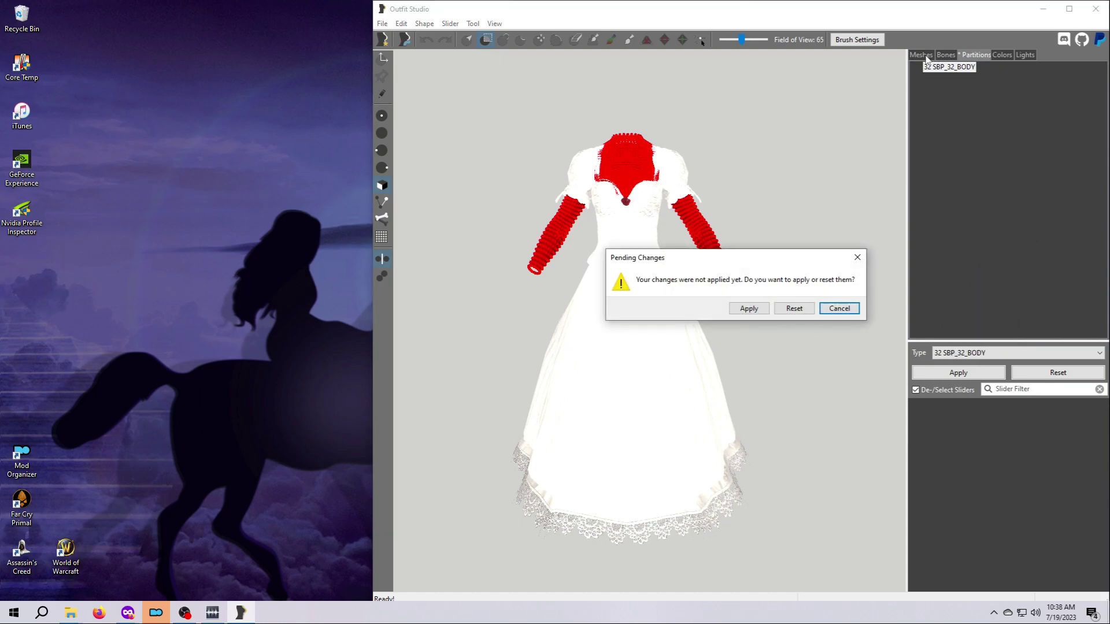
{"action": "left_click", "coordinate": [750, 307]}
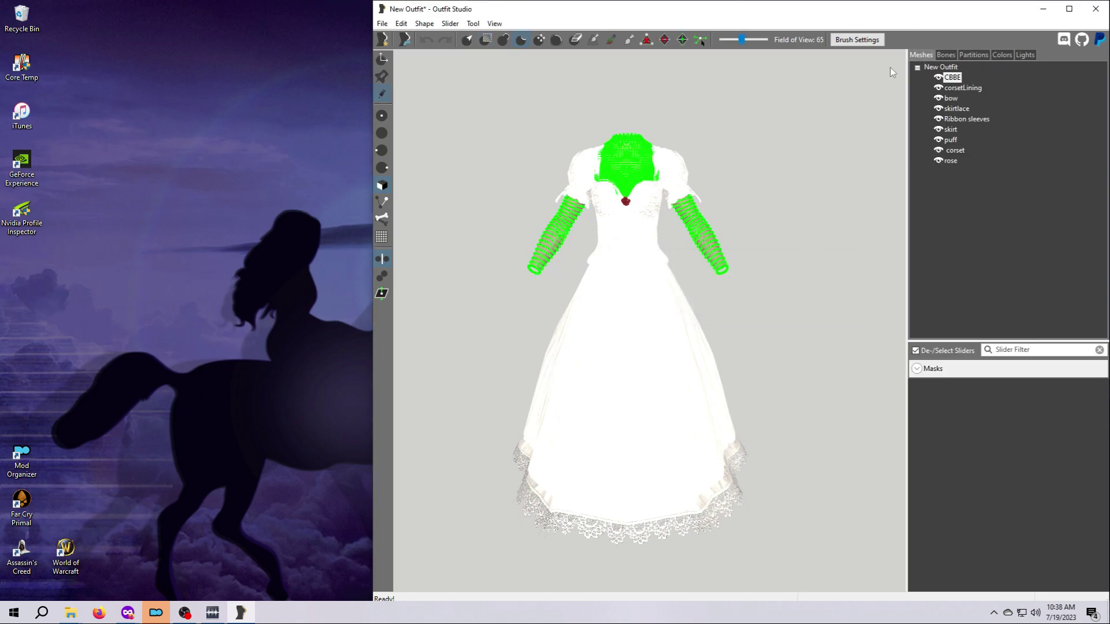
Step: Check the partitions assigned to the corsetLining, bow, skirtlace and Ribbon sleeves shapes one after another
{"action": "left_click", "coordinate": [960, 88]}
{"action": "left_click", "coordinate": [975, 54]}
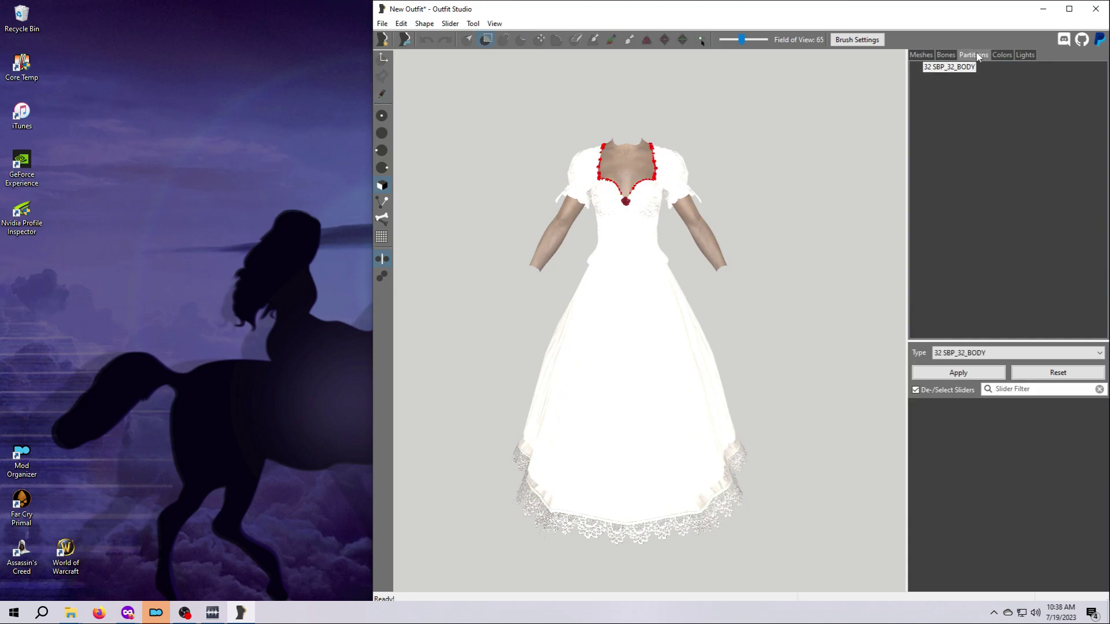
{"action": "left_click", "coordinate": [923, 55]}
{"action": "left_click", "coordinate": [959, 100]}
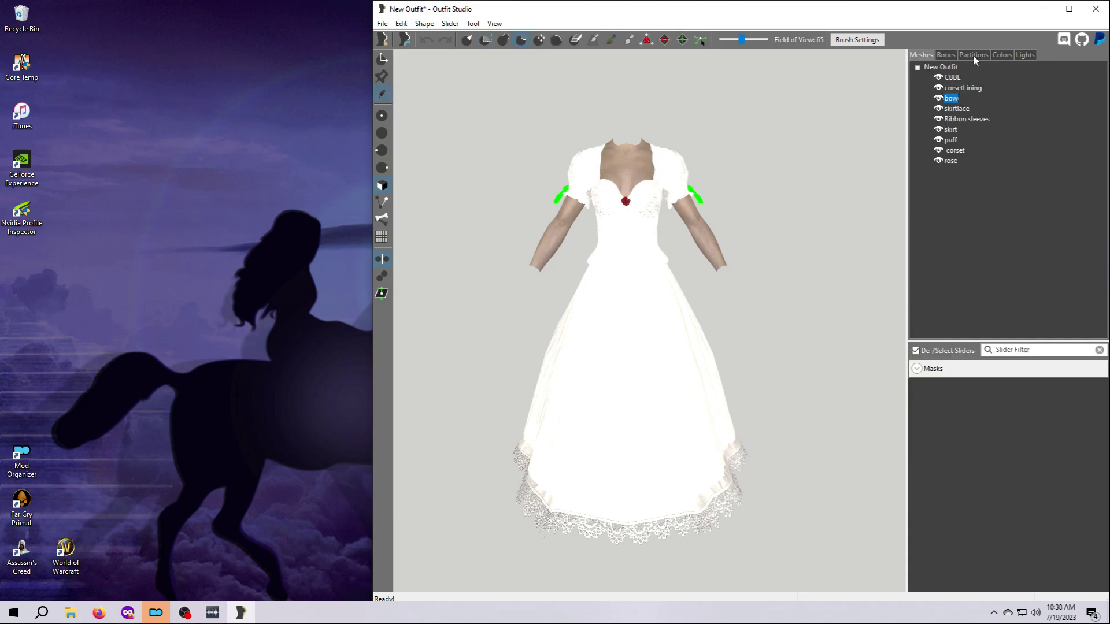
{"action": "left_click", "coordinate": [973, 54]}
{"action": "left_click", "coordinate": [922, 55]}
{"action": "left_click", "coordinate": [959, 111]}
{"action": "left_click", "coordinate": [974, 54]}
{"action": "left_click", "coordinate": [921, 55]}
{"action": "left_click", "coordinate": [965, 119]}
{"action": "left_click", "coordinate": [971, 55]}
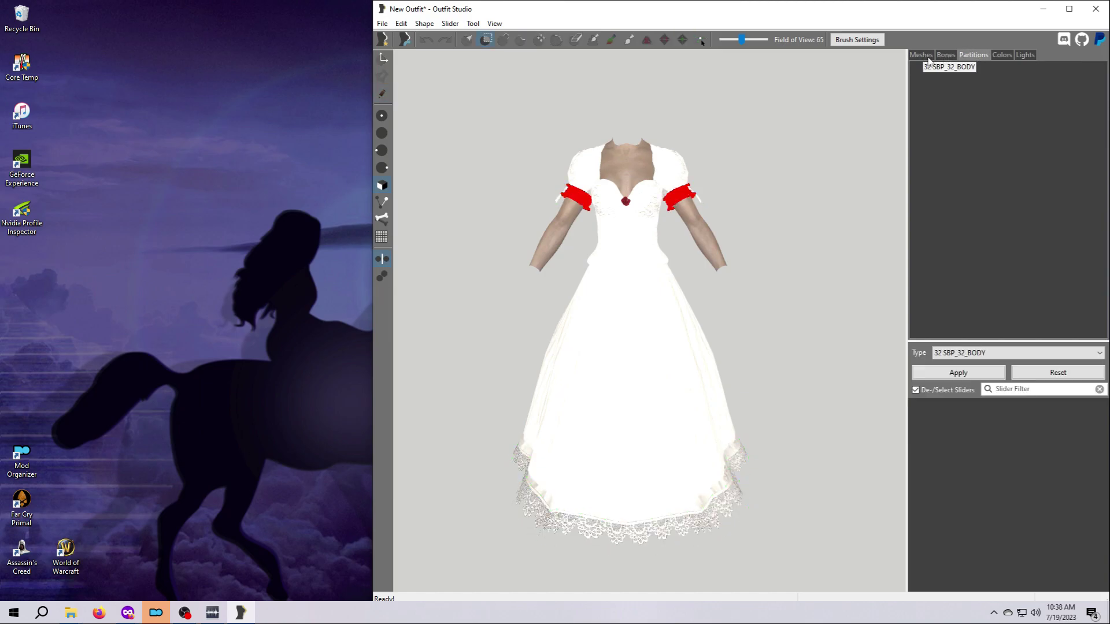
Step: Check the partitions assigned to the skirt, puff, corset and rose shapes, returning to the mesh list
{"action": "left_click", "coordinate": [921, 55]}
{"action": "left_click", "coordinate": [950, 129]}
{"action": "left_click", "coordinate": [973, 55]}
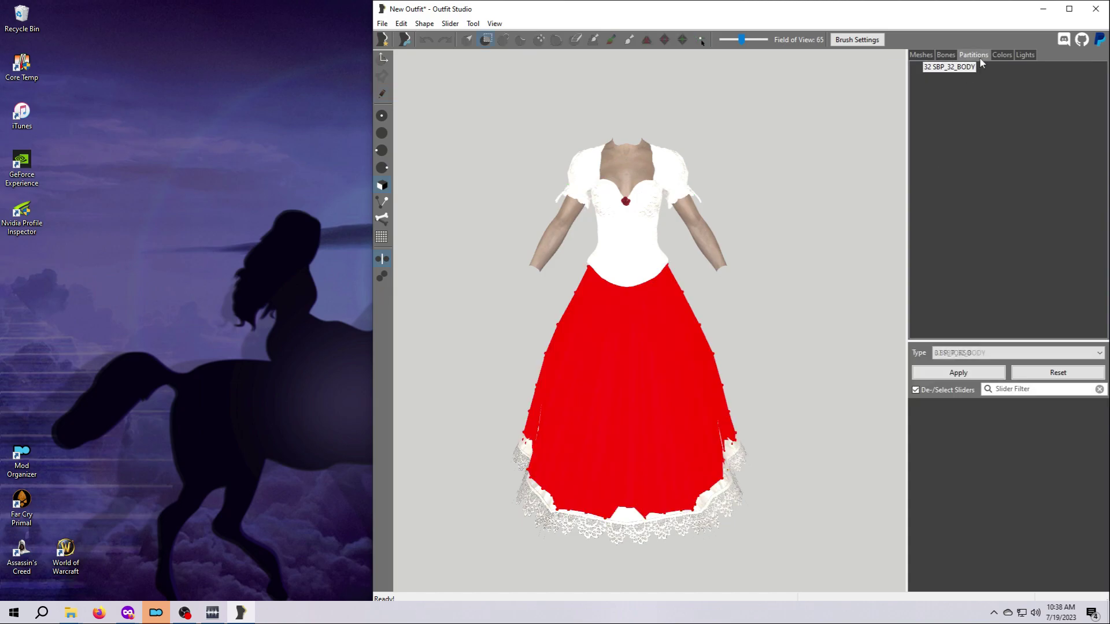
{"action": "left_click", "coordinate": [921, 54]}
{"action": "left_click", "coordinate": [950, 140]}
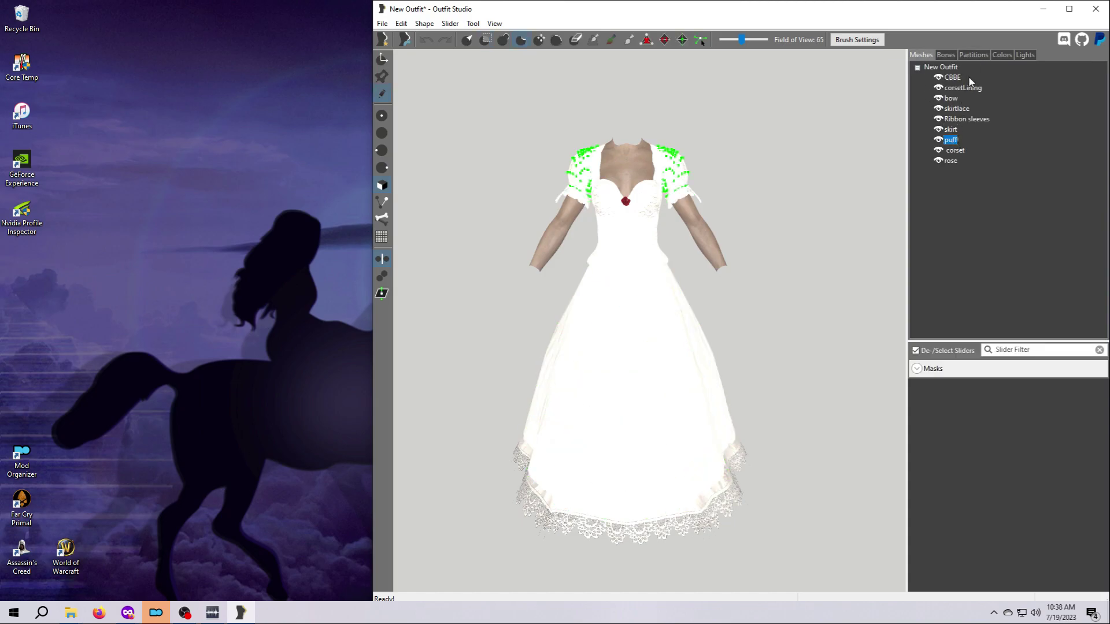
{"action": "left_click", "coordinate": [979, 57]}
{"action": "left_click", "coordinate": [921, 55]}
{"action": "left_click", "coordinate": [955, 152]}
{"action": "left_click", "coordinate": [977, 54]}
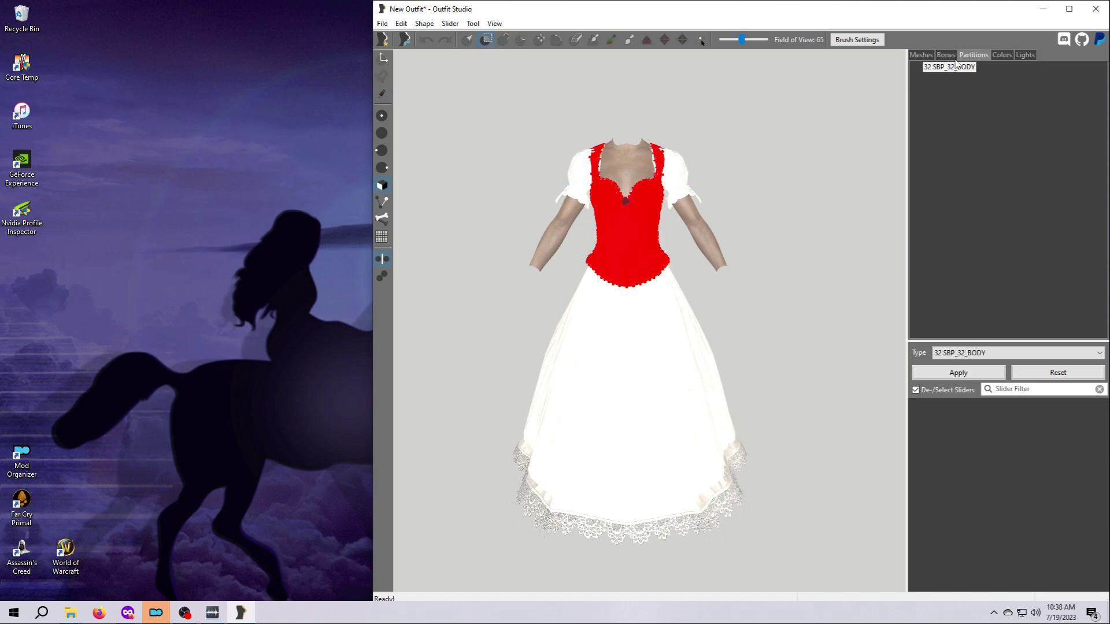
{"action": "left_click", "coordinate": [923, 56]}
{"action": "left_click", "coordinate": [950, 160]}
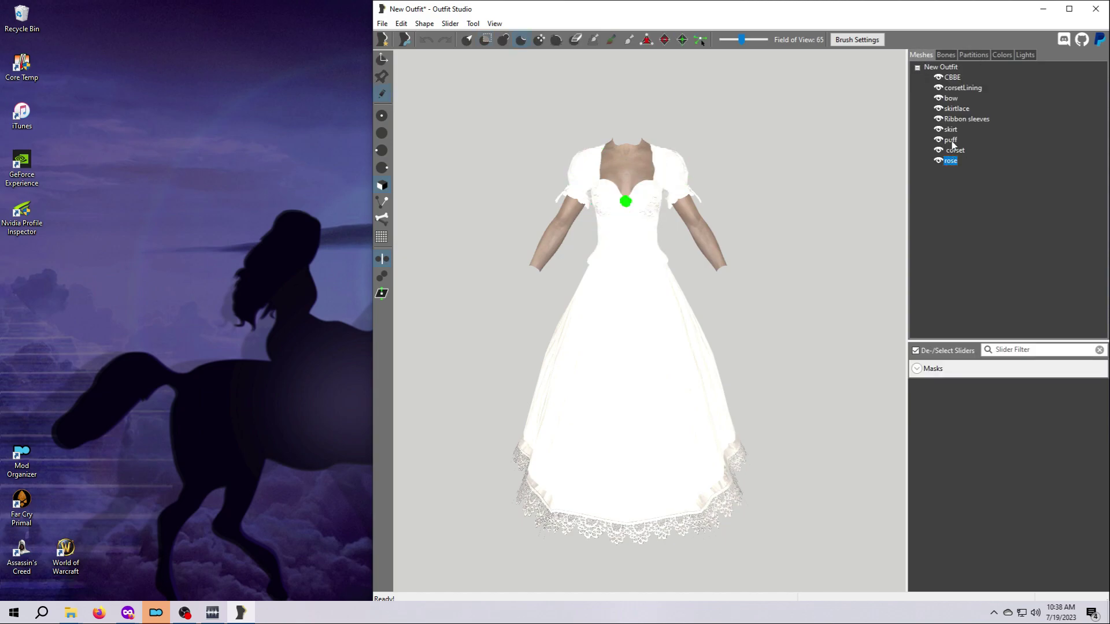
{"action": "left_click", "coordinate": [976, 53]}
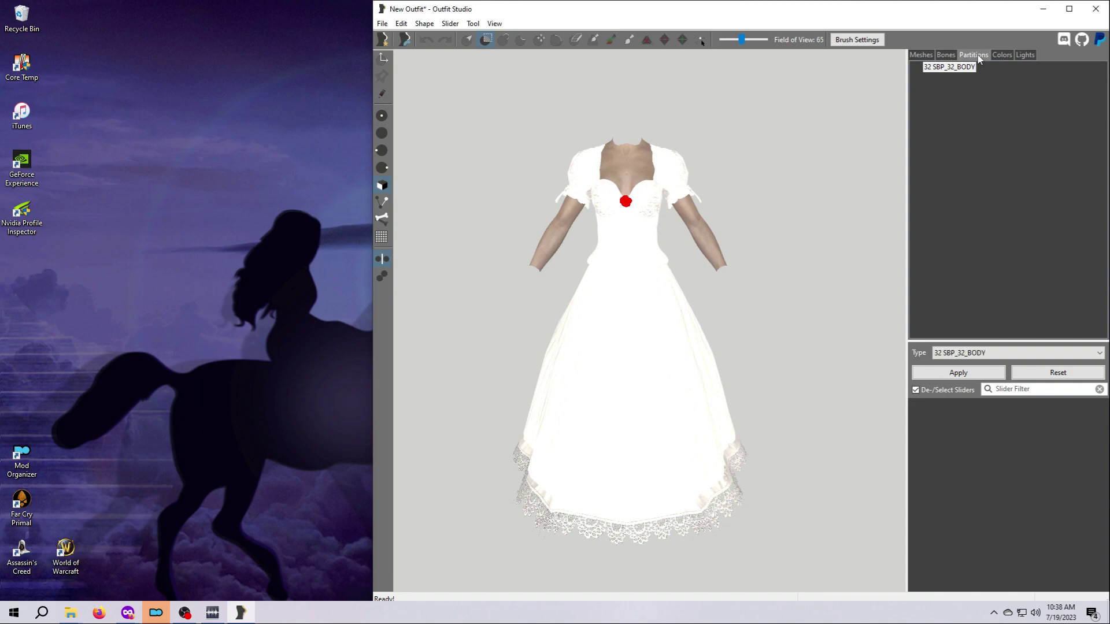
{"action": "left_click", "coordinate": [922, 55]}
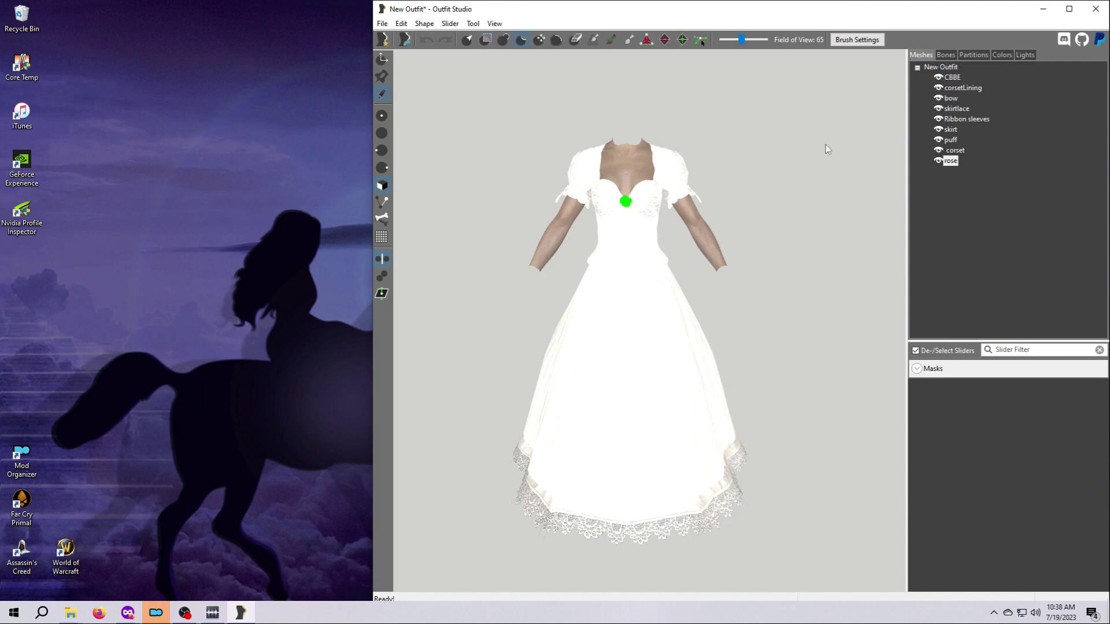
Step: Select all shapes from CBBE to rose and export them to NIF in the Mashup folder as mashup_0_new2.nif
{"action": "left_click", "coordinate": [952, 78]}
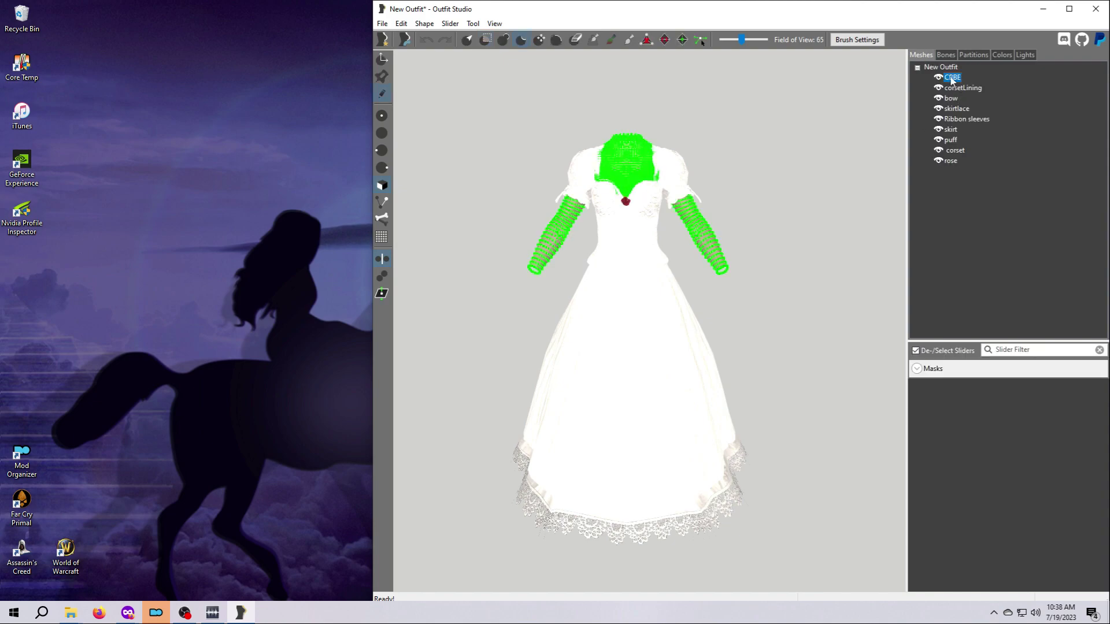
{"action": "left_click", "coordinate": [949, 162], "text": "shift"}
{"action": "right_click", "coordinate": [948, 162]}
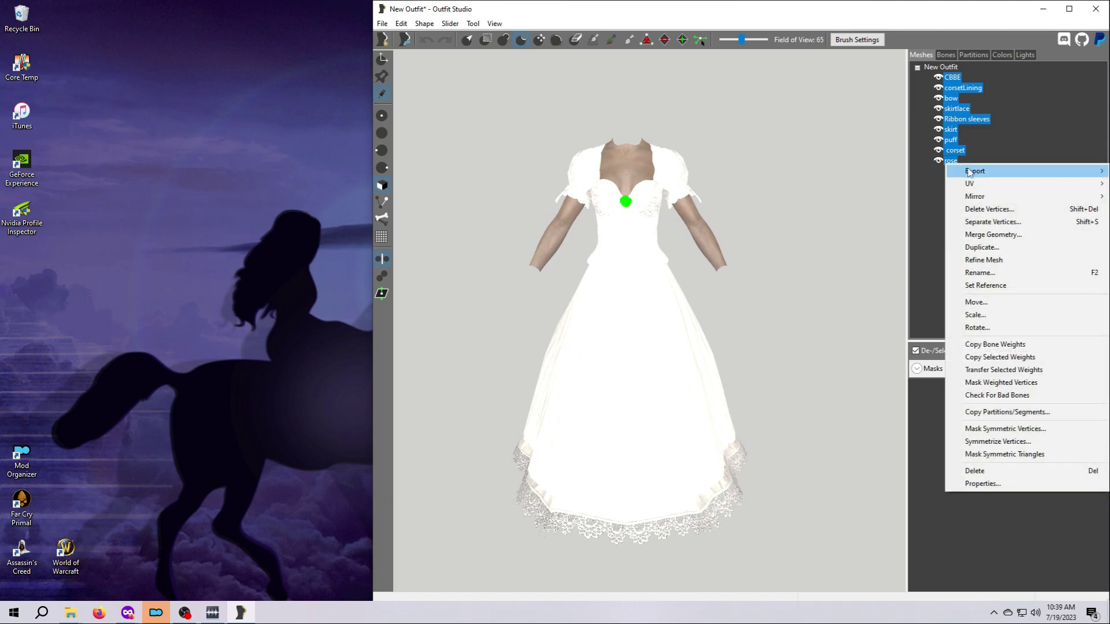
{"action": "mouse_move", "coordinate": [974, 171]}
{"action": "left_click", "coordinate": [915, 172]}
{"action": "left_click", "coordinate": [549, 171]}
{"action": "left_click", "coordinate": [443, 456]}
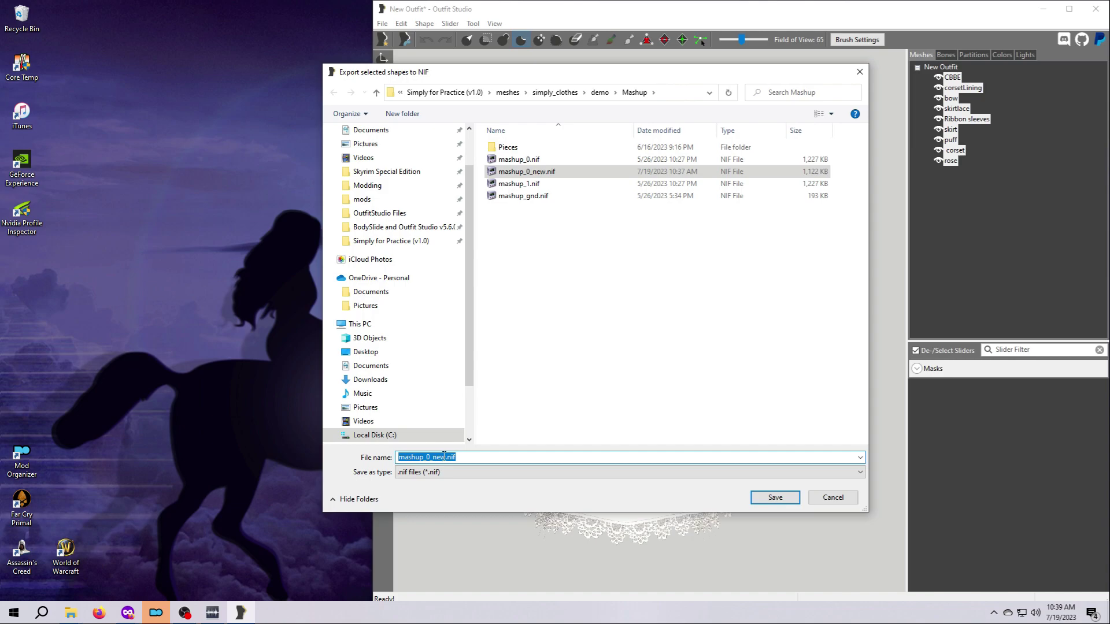
{"action": "left_click", "coordinate": [444, 457]}
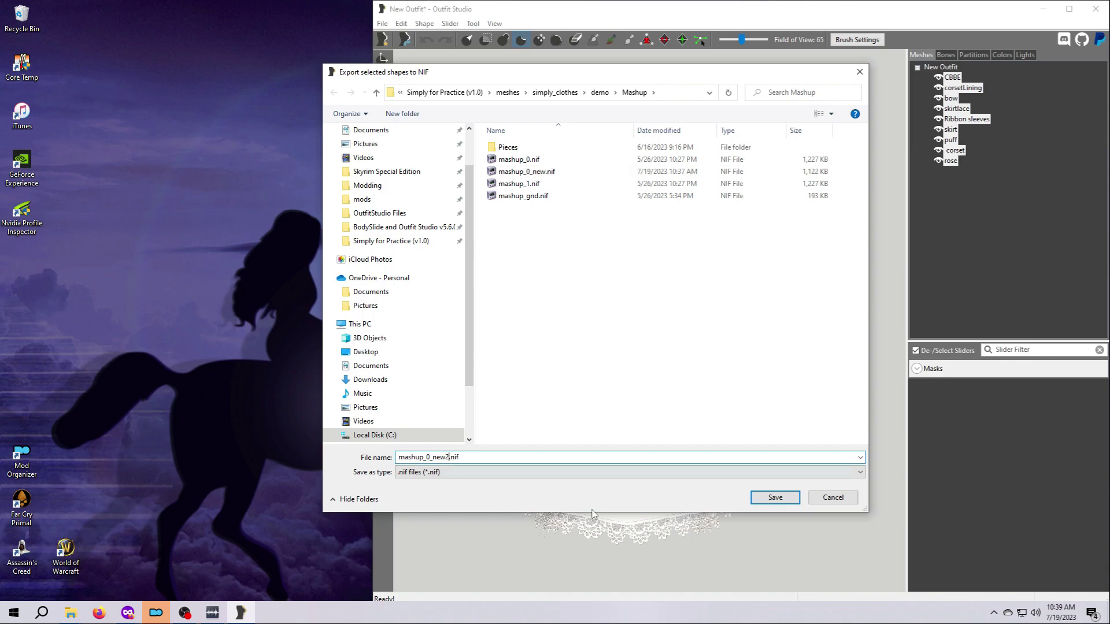
{"action": "left_click", "coordinate": [770, 498]}
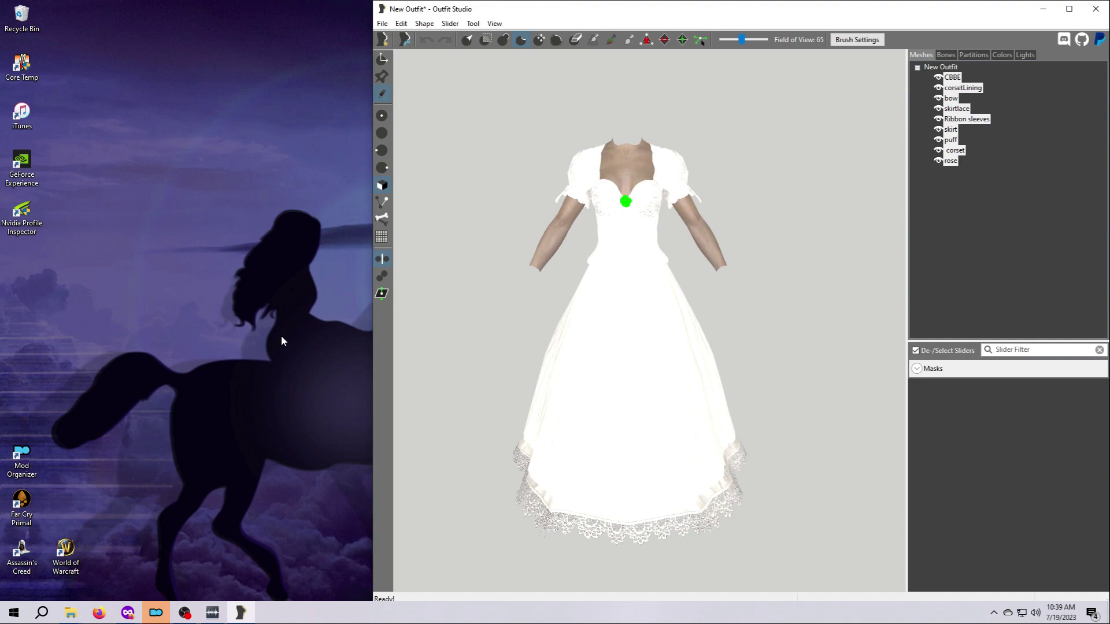
Step: Switch to the Mashup folder in File Explorer and create a subfolder named Original
{"action": "left_click", "coordinate": [70, 613]}
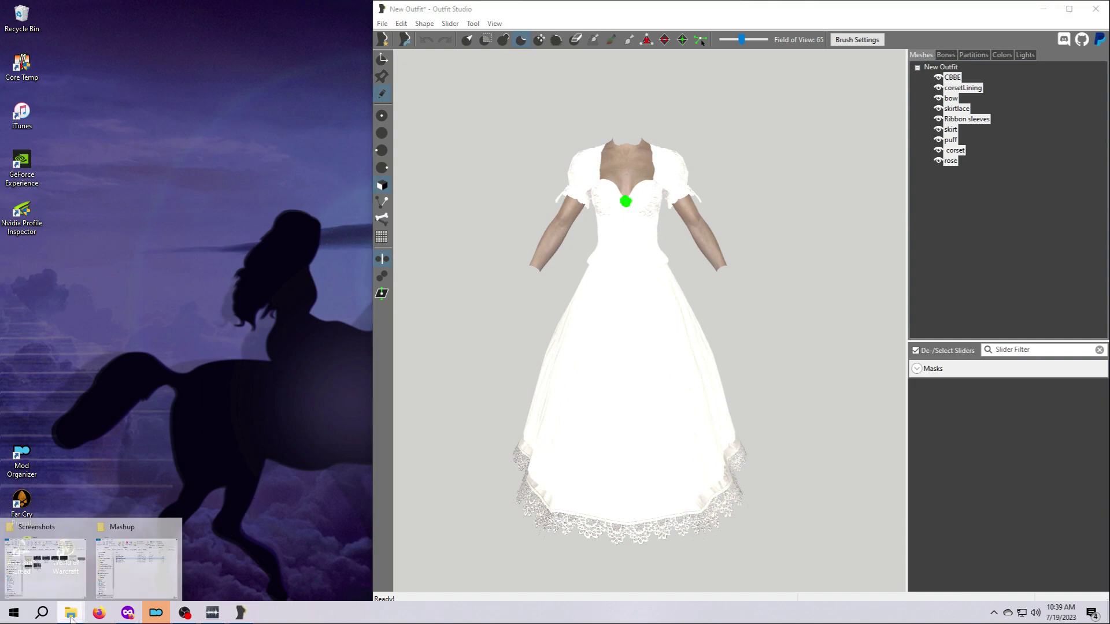
{"action": "left_click", "coordinate": [127, 530]}
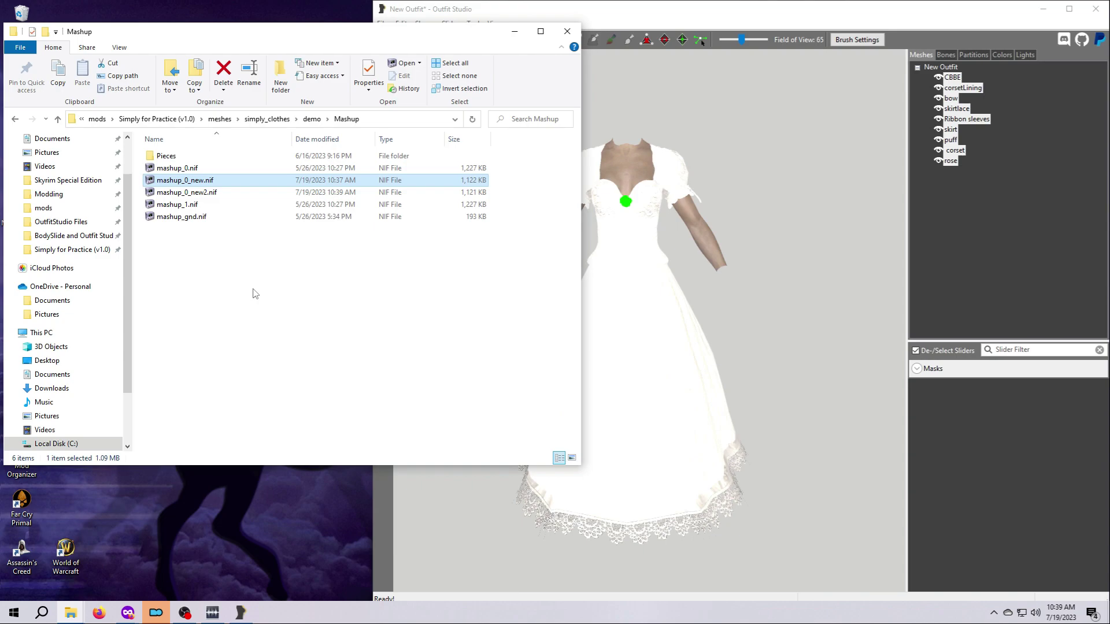
{"action": "left_click", "coordinate": [229, 248]}
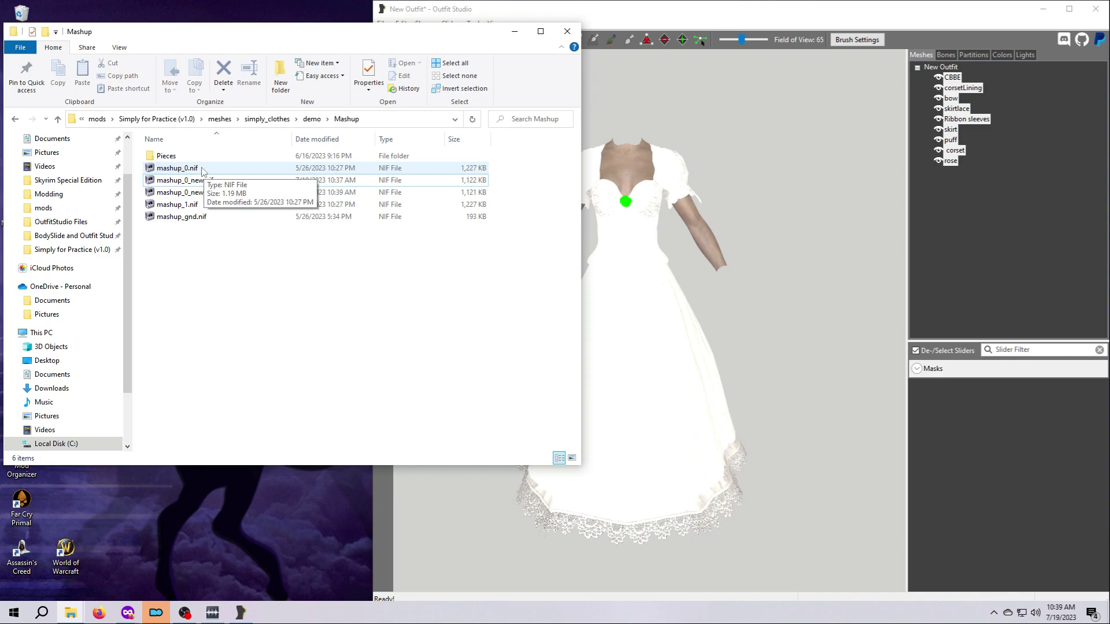
{"action": "left_click", "coordinate": [280, 75]}
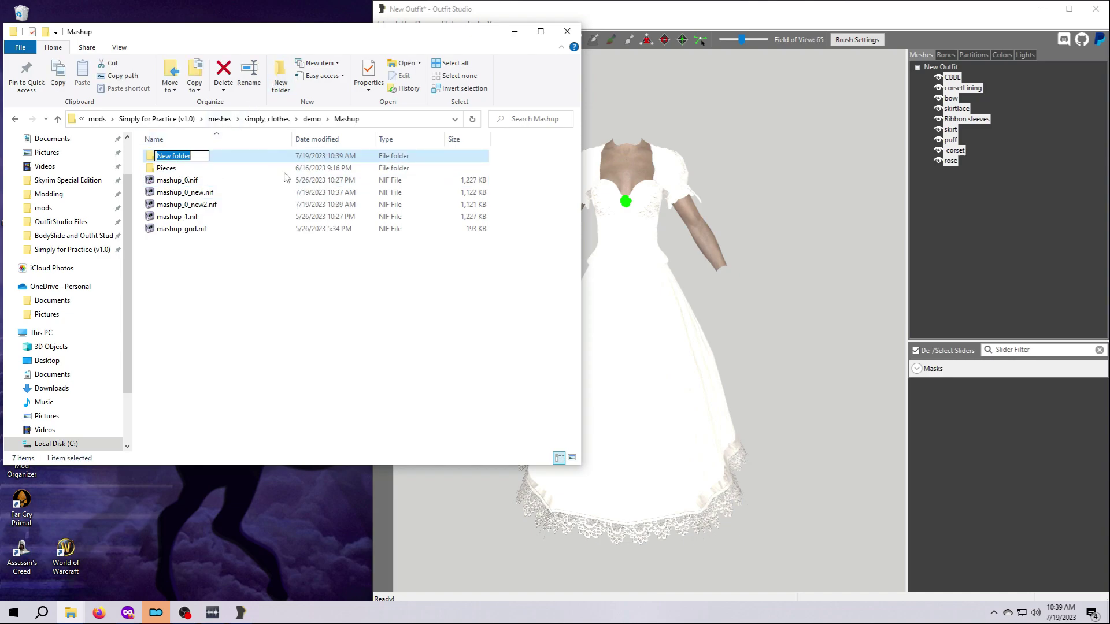
{"action": "type", "text": "Original"}
{"action": "key", "text": "Return"}
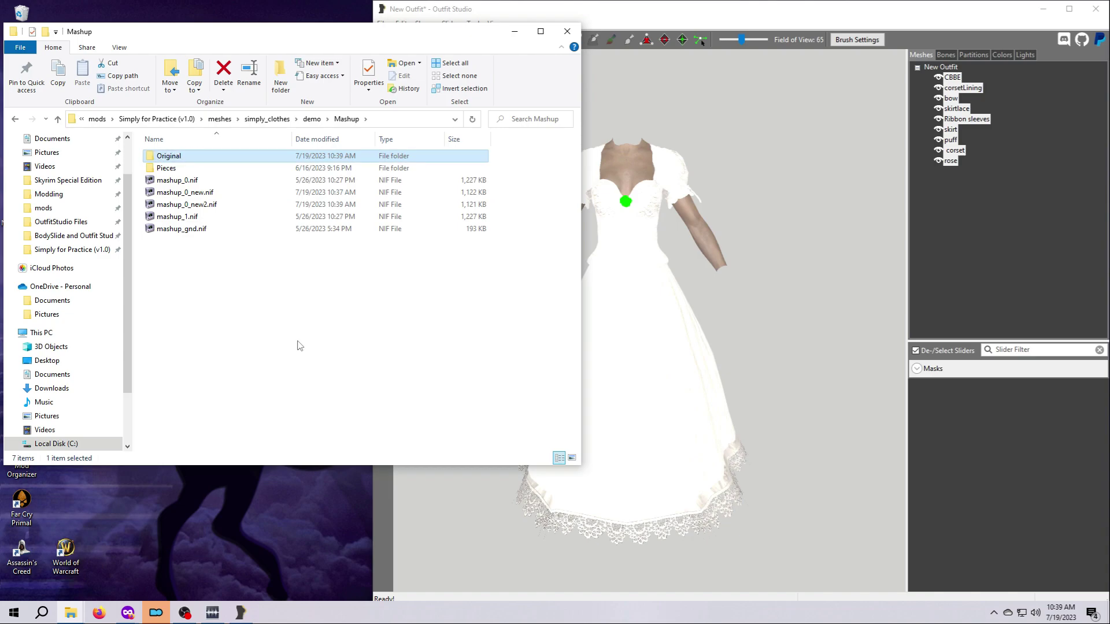
Step: Move mashup_0.nif and mashup_0_new.nif into the Original folder
{"action": "left_click", "coordinate": [185, 180]}
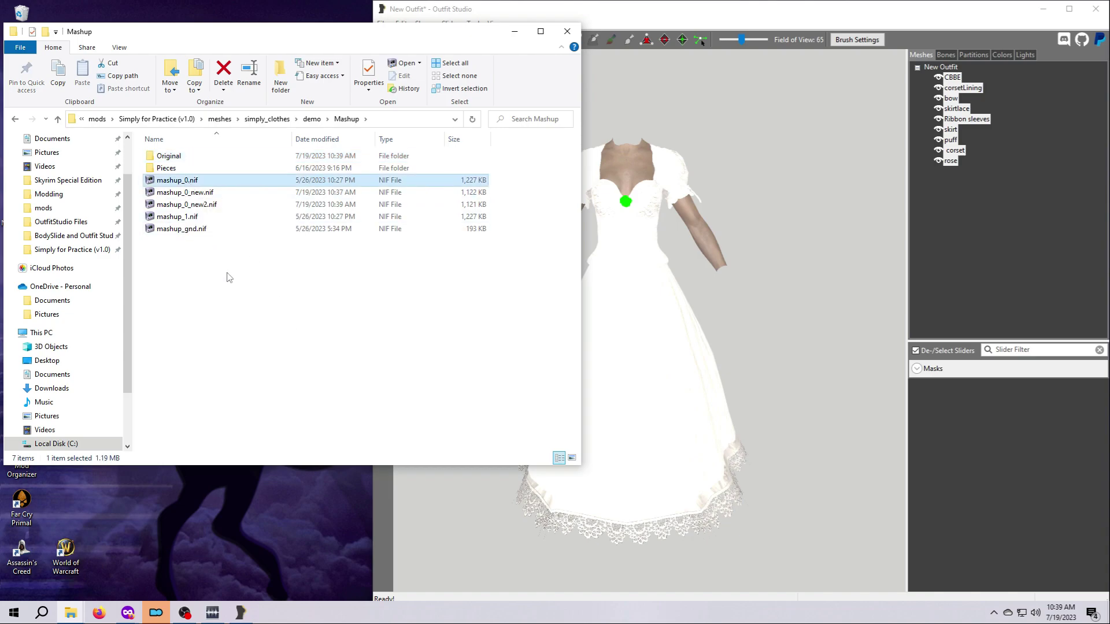
{"action": "left_click_drag", "start_coordinate": [195, 185], "coordinate": [211, 155]}
{"action": "left_click", "coordinate": [198, 180]}
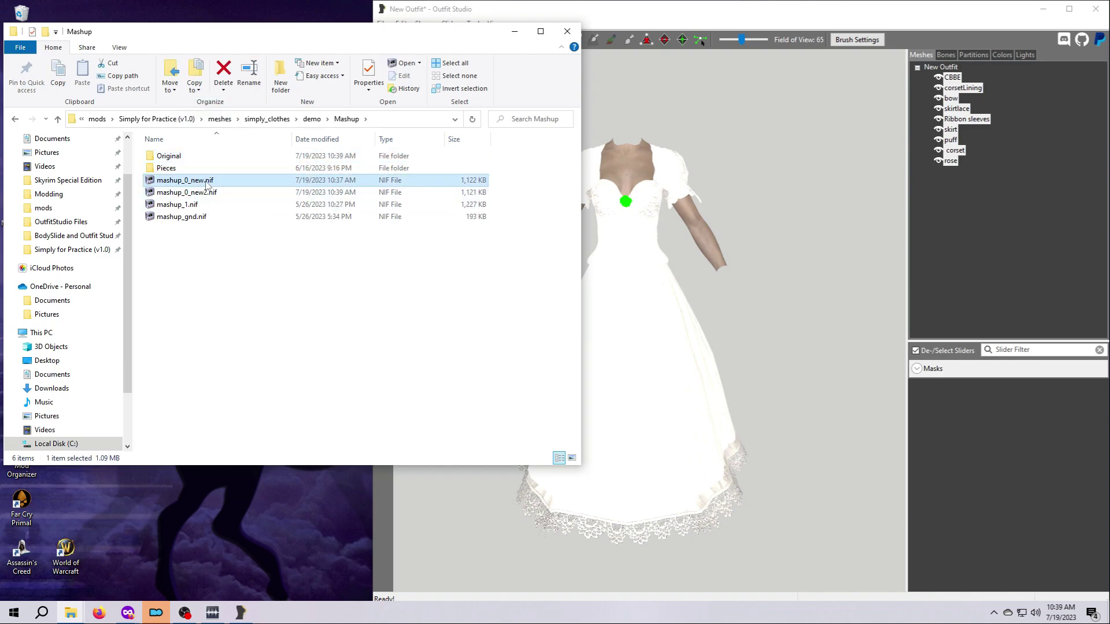
{"action": "left_click_drag", "start_coordinate": [204, 184], "coordinate": [215, 155]}
Step: Rename mashup_0_new2.nif to mashup_0.nif
{"action": "left_click", "coordinate": [201, 184]}
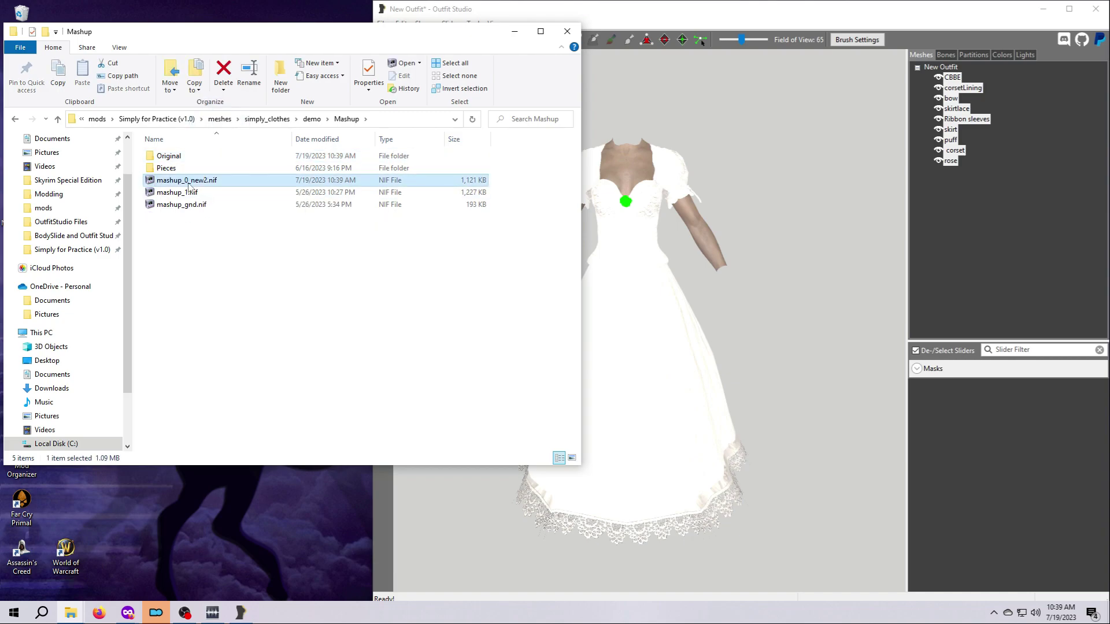
{"action": "left_click", "coordinate": [189, 184]}
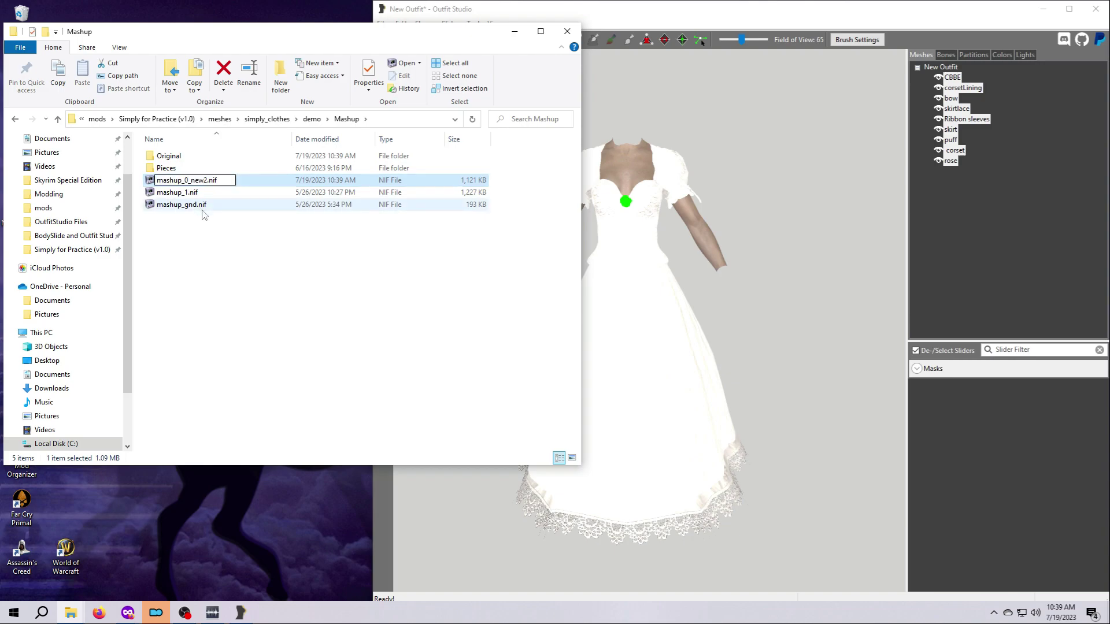
{"action": "key", "text": "Delete"}
{"action": "key", "text": "Delete"}
{"action": "key", "text": "Delete"}
{"action": "key", "text": "Delete"}
{"action": "key", "text": "Delete"}
{"action": "key", "text": "Return"}
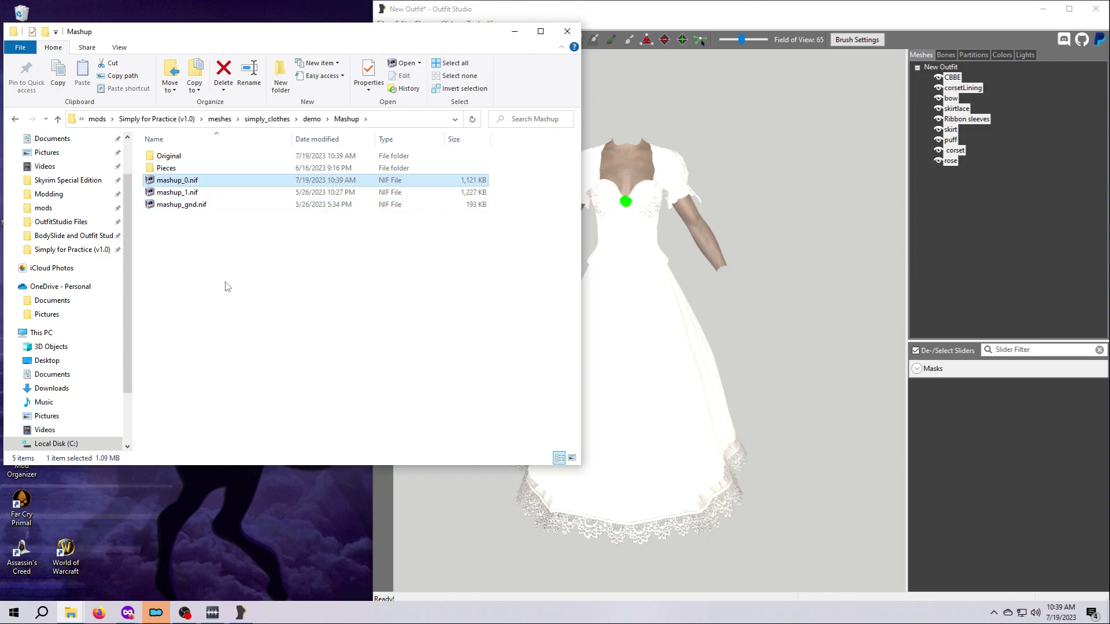
Step: Duplicate mashup_0.nif within the Mashup folder and move the existing mashup_1.nif into the Original folder
{"action": "left_click", "coordinate": [214, 184]}
{"action": "key", "text": "Escape"}
{"action": "key", "text": "ctrl+c"}
{"action": "left_click", "coordinate": [231, 338]}
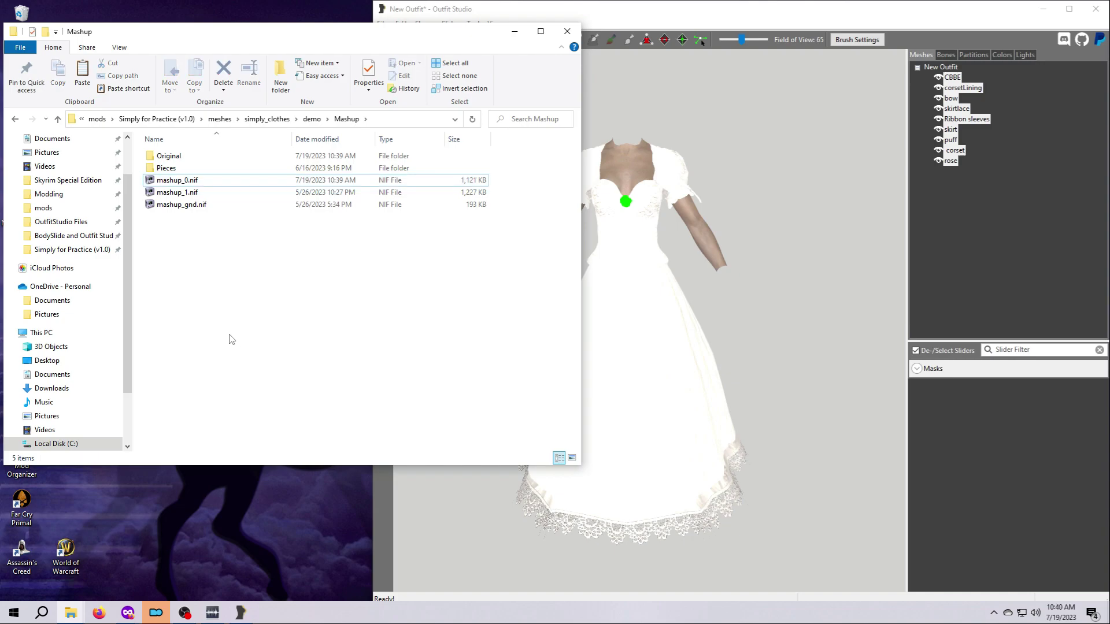
{"action": "key", "text": "ctrl+v"}
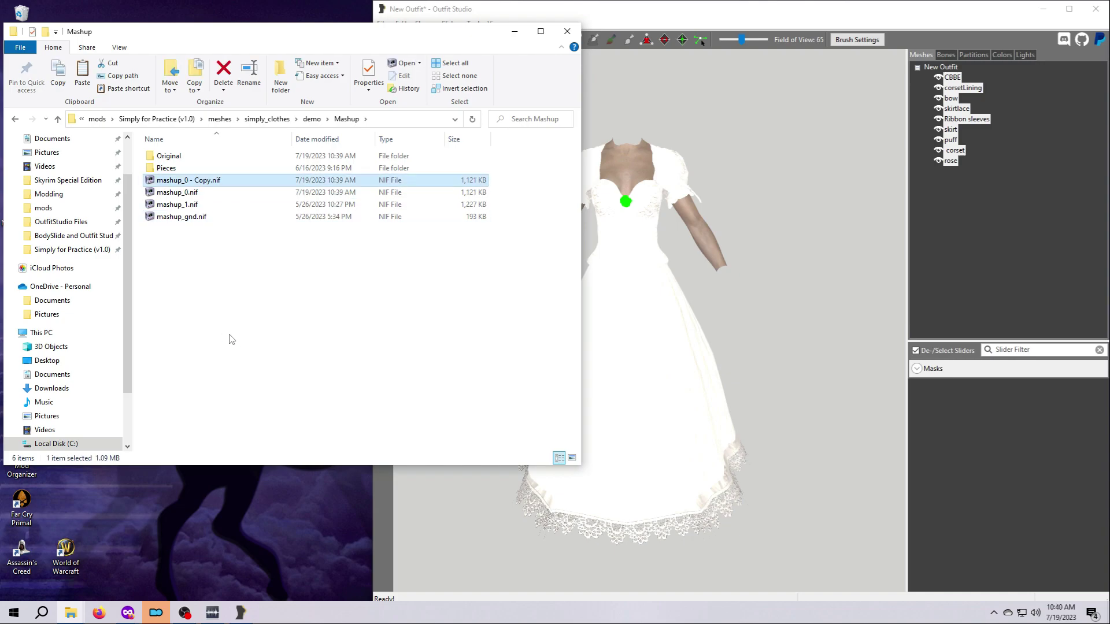
{"action": "left_click", "coordinate": [197, 205]}
{"action": "left_click_drag", "start_coordinate": [197, 205], "coordinate": [206, 155]}
Step: Rename the duplicated mashup_0 file to mashup_1.nif
{"action": "left_click", "coordinate": [187, 182]}
{"action": "left_click", "coordinate": [188, 181]}
{"action": "left_click", "coordinate": [185, 181]}
{"action": "type", "text": "1"}
{"action": "key", "text": "Delete"}
{"action": "key", "text": "Delete"}
{"action": "key", "text": "Delete"}
{"action": "key", "text": "Delete"}
{"action": "key", "text": "Delete"}
{"action": "key", "text": "Delete"}
{"action": "key", "text": "Delete"}
{"action": "key", "text": "Delete"}
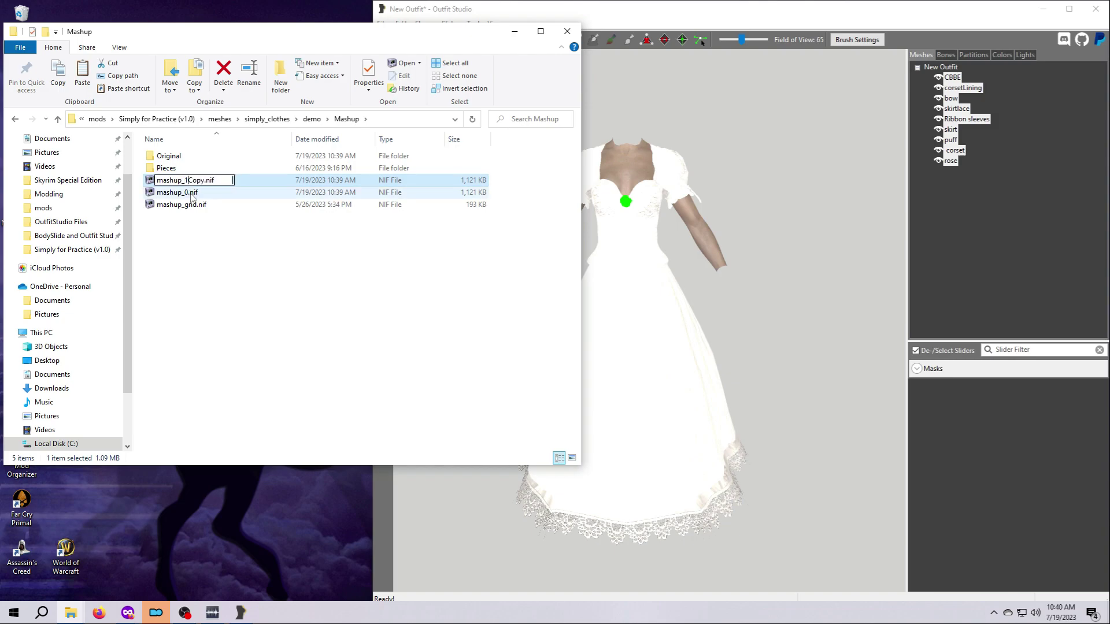
{"action": "key", "text": "Return"}
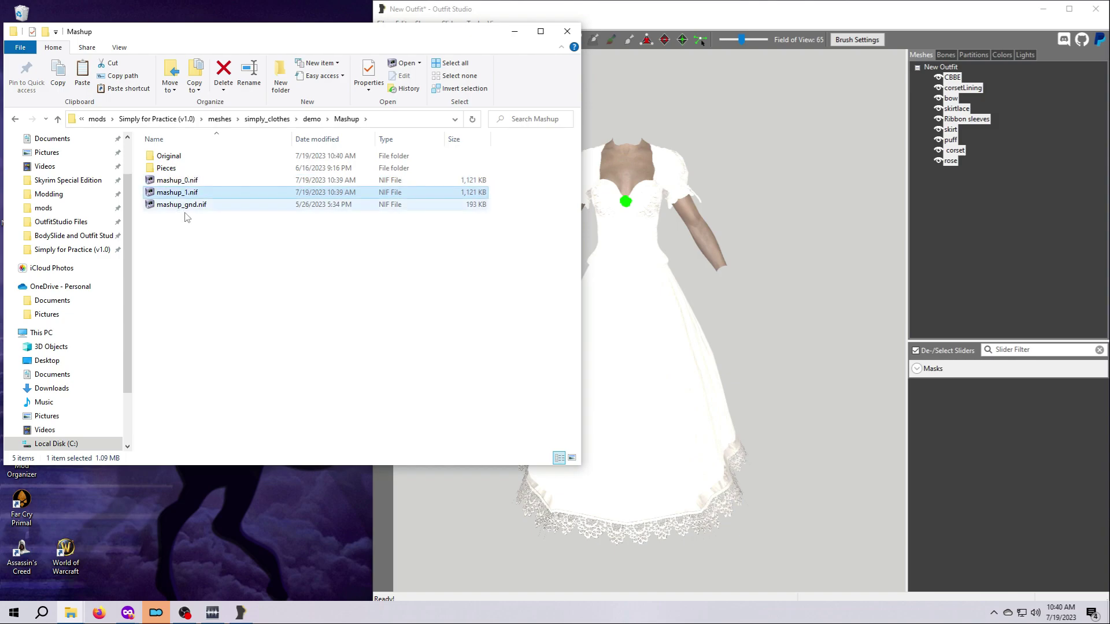
{"action": "left_click", "coordinate": [203, 263]}
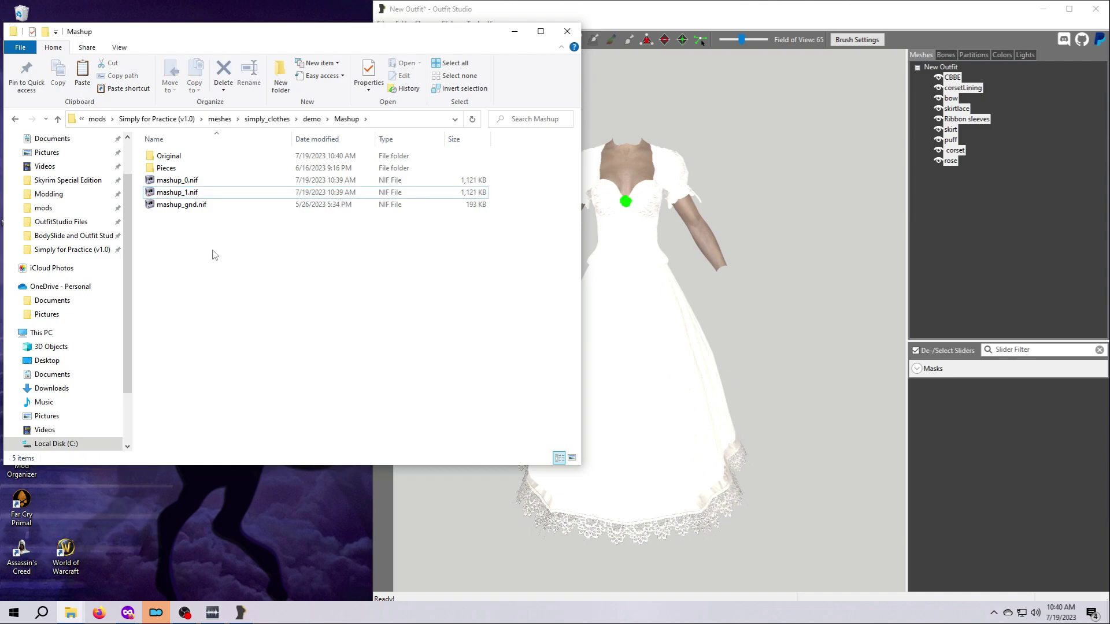
Step: Open mashup_0.nif in NifSkope, inspect the dress model and close the viewer
{"action": "double_click", "coordinate": [214, 180]}
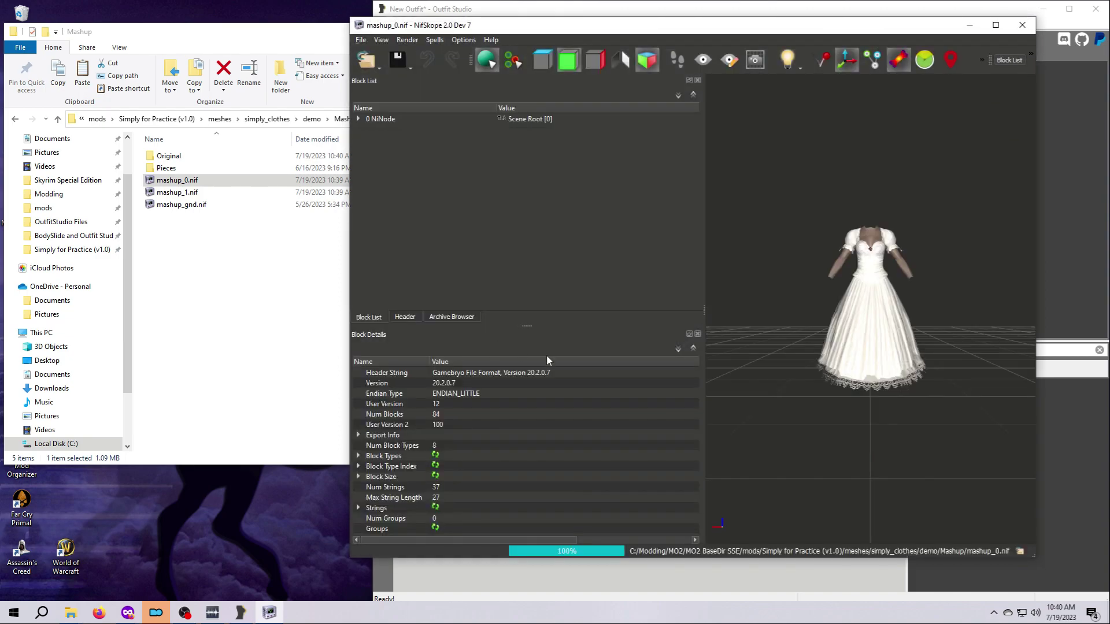
{"action": "scroll", "coordinate": [864, 387], "scroll_direction": "up", "scroll_amount": 5}
{"action": "scroll", "coordinate": [885, 381], "scroll_direction": "down", "scroll_amount": 5}
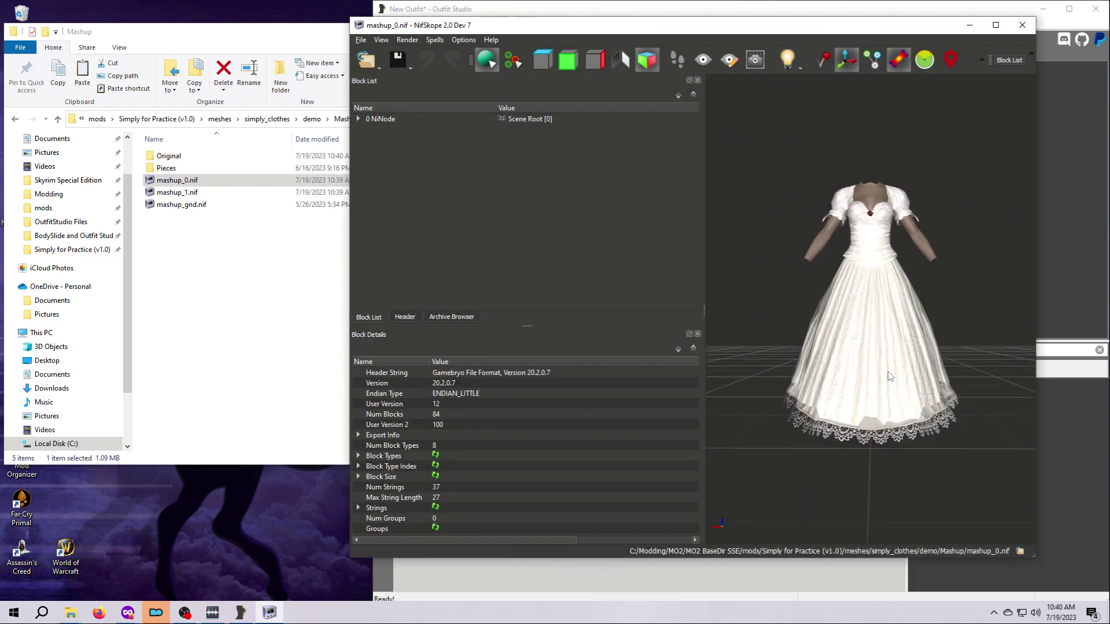
{"action": "mouse_move", "coordinate": [884, 381]}
{"action": "left_mouse_down"}
{"action": "mouse_move", "coordinate": [866, 324]}
{"action": "mouse_move", "coordinate": [886, 381]}
{"action": "mouse_move", "coordinate": [864, 400]}
{"action": "mouse_move", "coordinate": [891, 384]}
{"action": "left_mouse_up"}
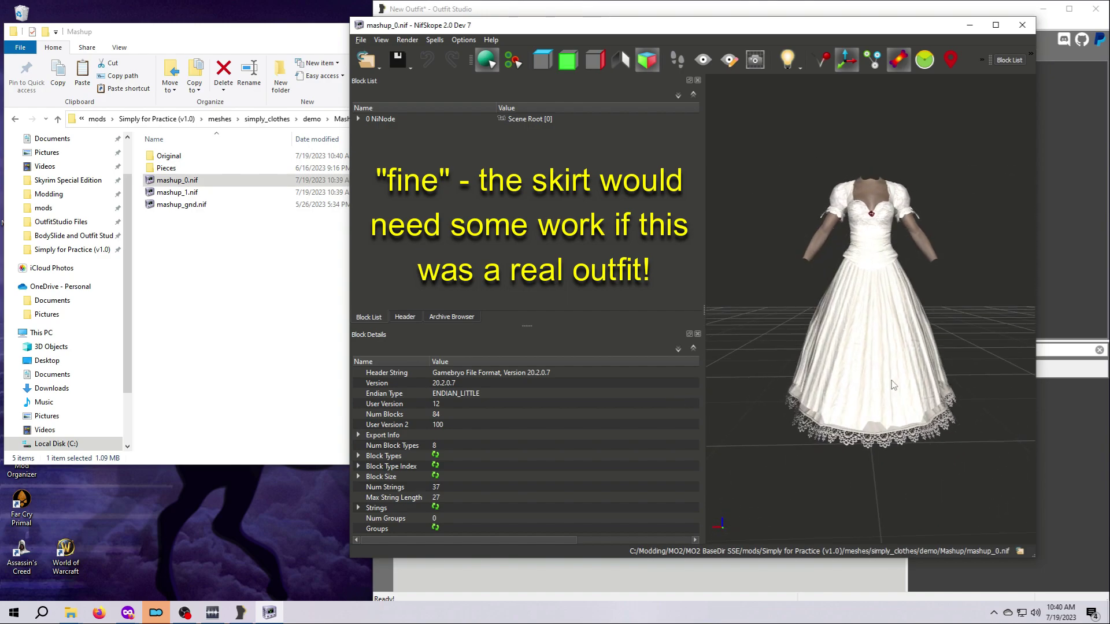
{"action": "left_click", "coordinate": [1021, 25]}
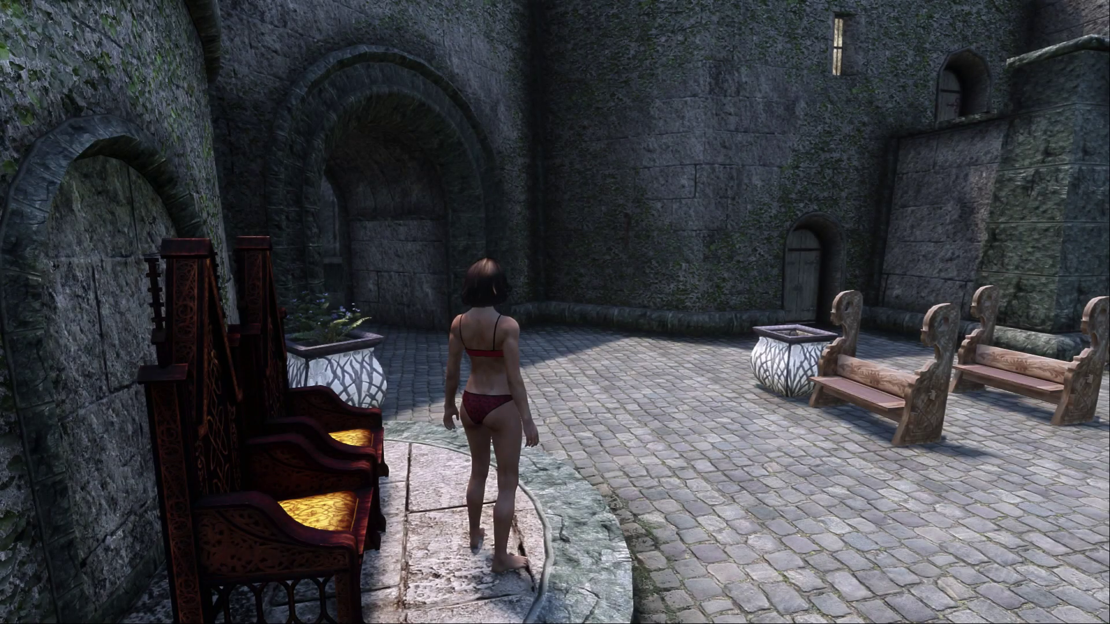
Step: Open the console in Skyrim and look up the item with help "demo mashup"
{"action": "key", "text": "grave"}
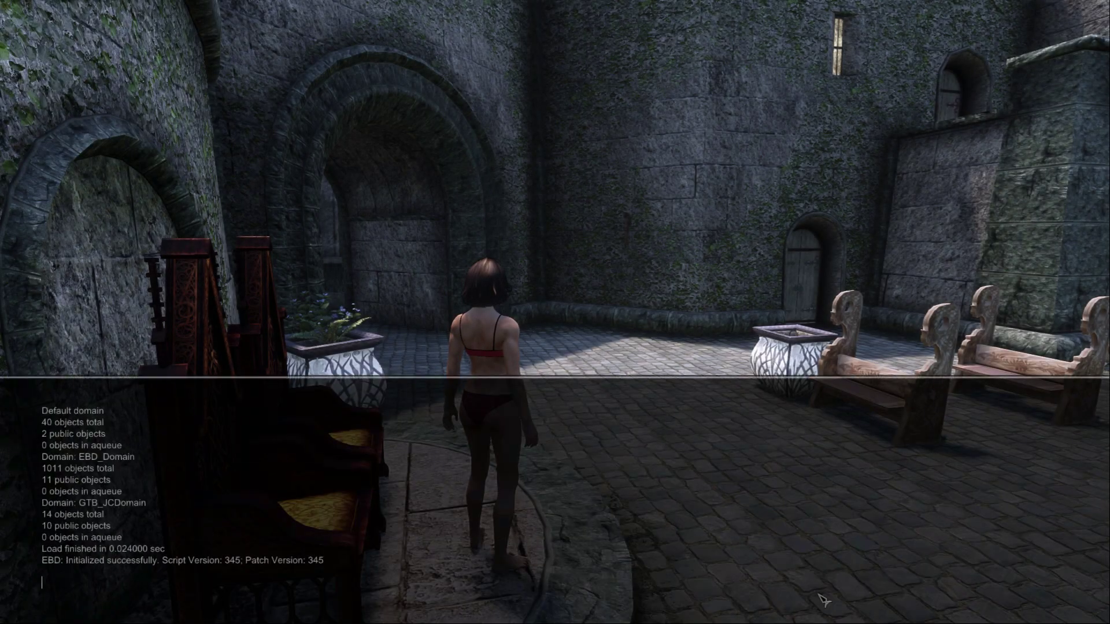
{"action": "type", "text": "help \"demo mashup\""}
{"action": "key", "text": "Return"}
Step: Add one Demo Mashup to the player's inventory with player.additem eb000812 1 and close the console
{"action": "type", "text": "player.additem eb0"}
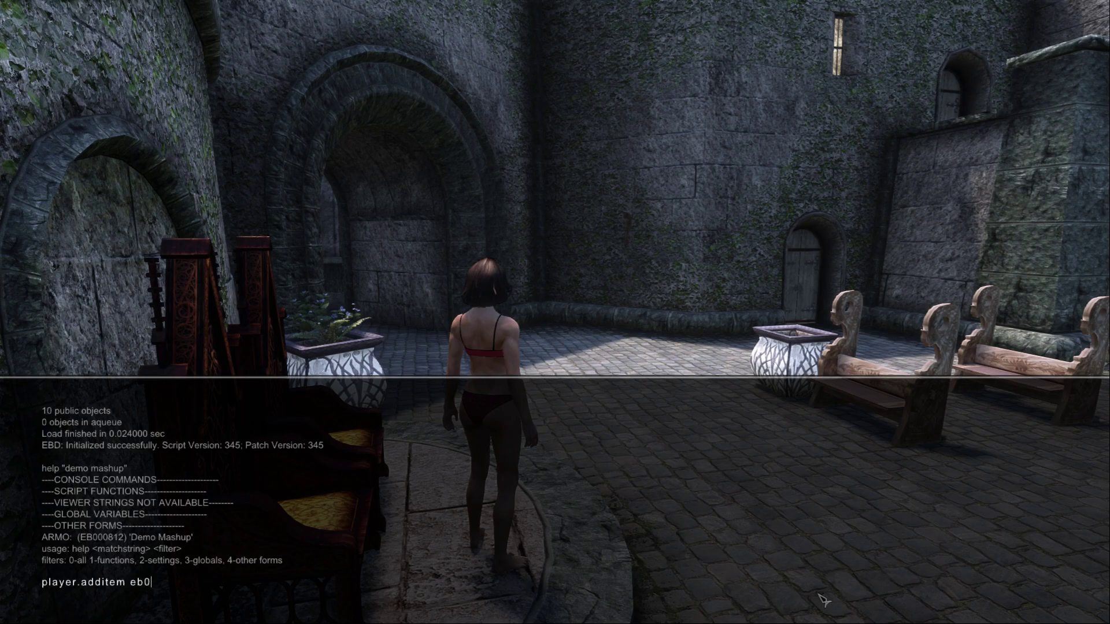
{"action": "type", "text": "00812 1"}
{"action": "key", "text": "Return"}
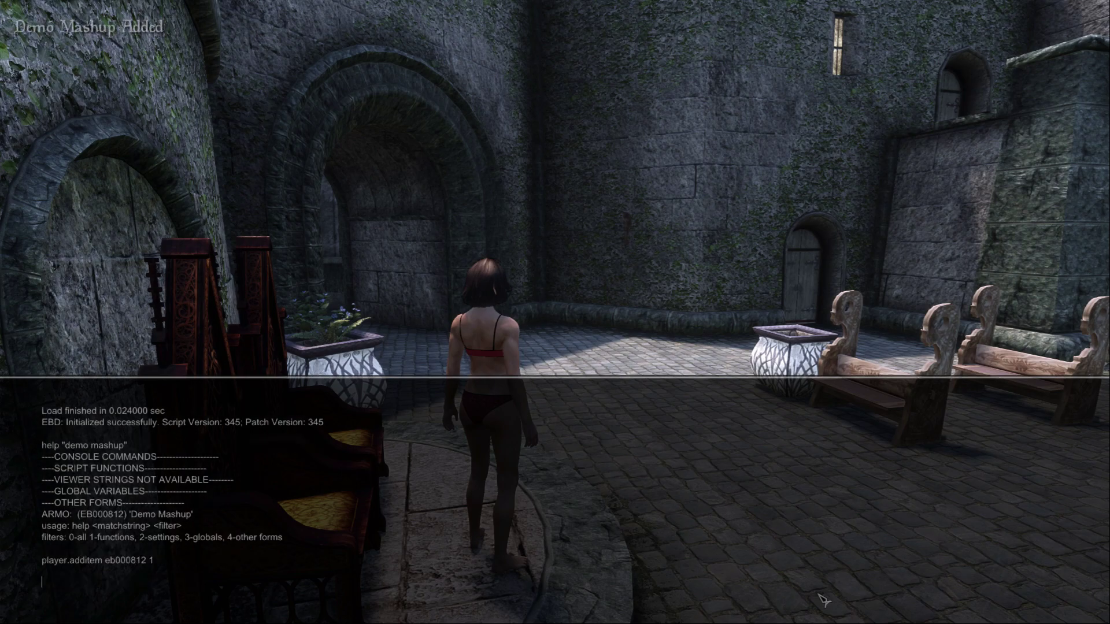
{"action": "key", "text": "Up"}
{"action": "scroll", "coordinate": [823, 601], "scroll_direction": "up", "scroll_amount": 2}
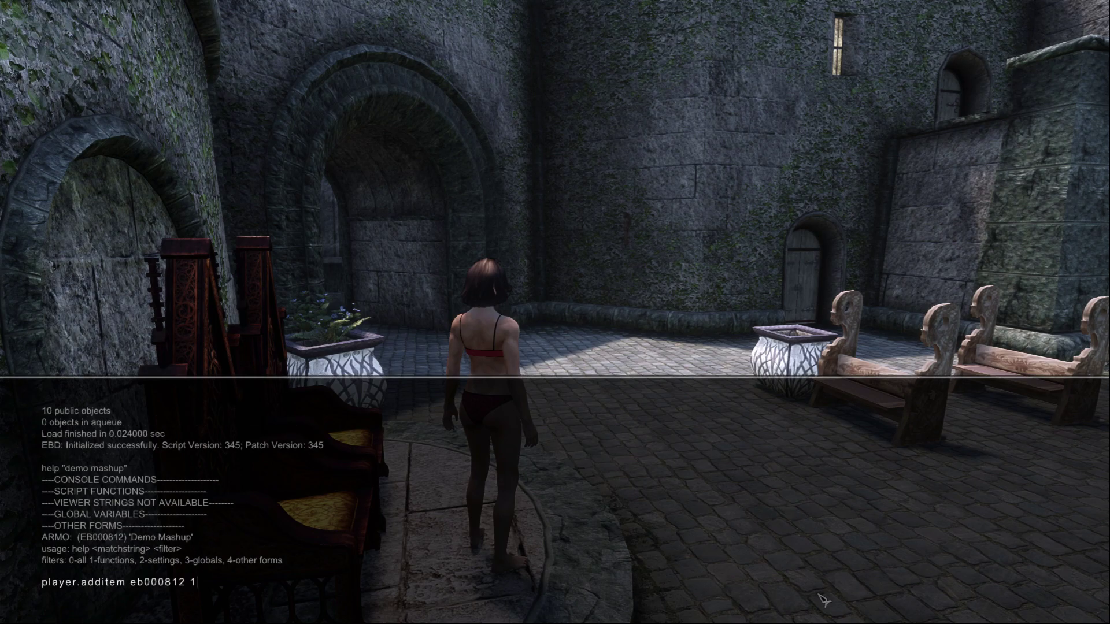
{"action": "key", "text": "Return"}
{"action": "key", "text": "grave"}
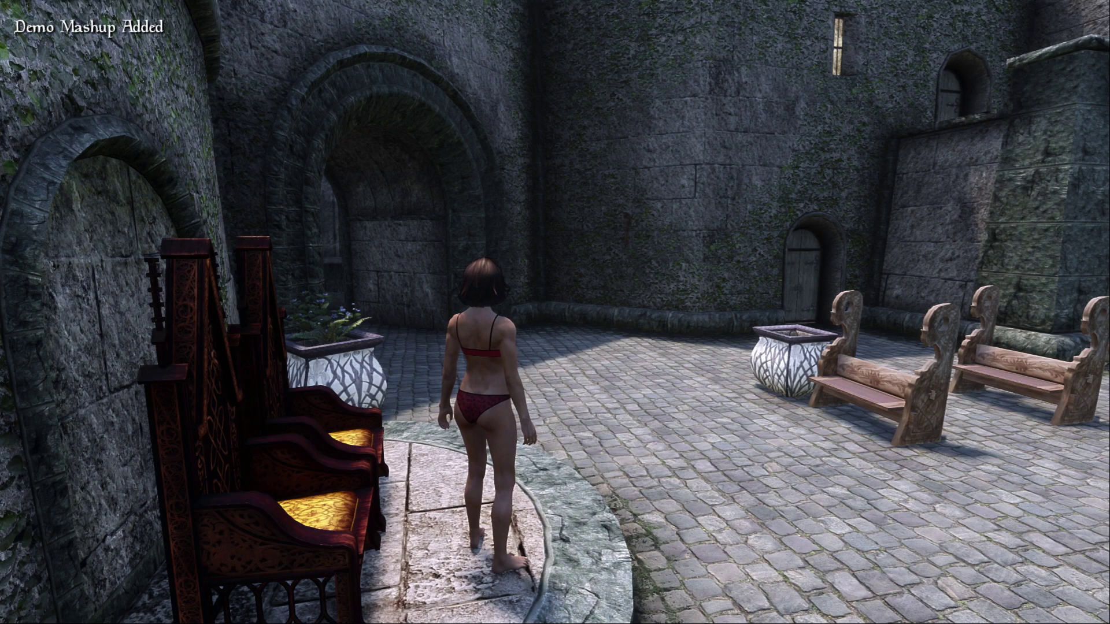
Step: Open the inventory's apparel category and equip the Demo Mashup
{"action": "key", "text": "i"}
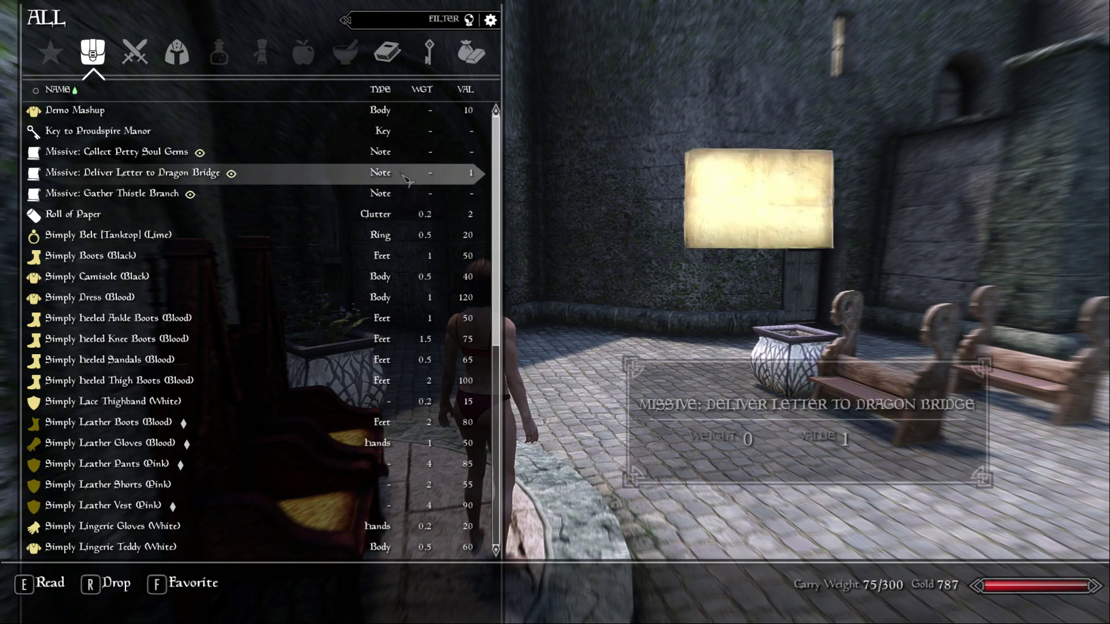
{"action": "left_click", "coordinate": [177, 53]}
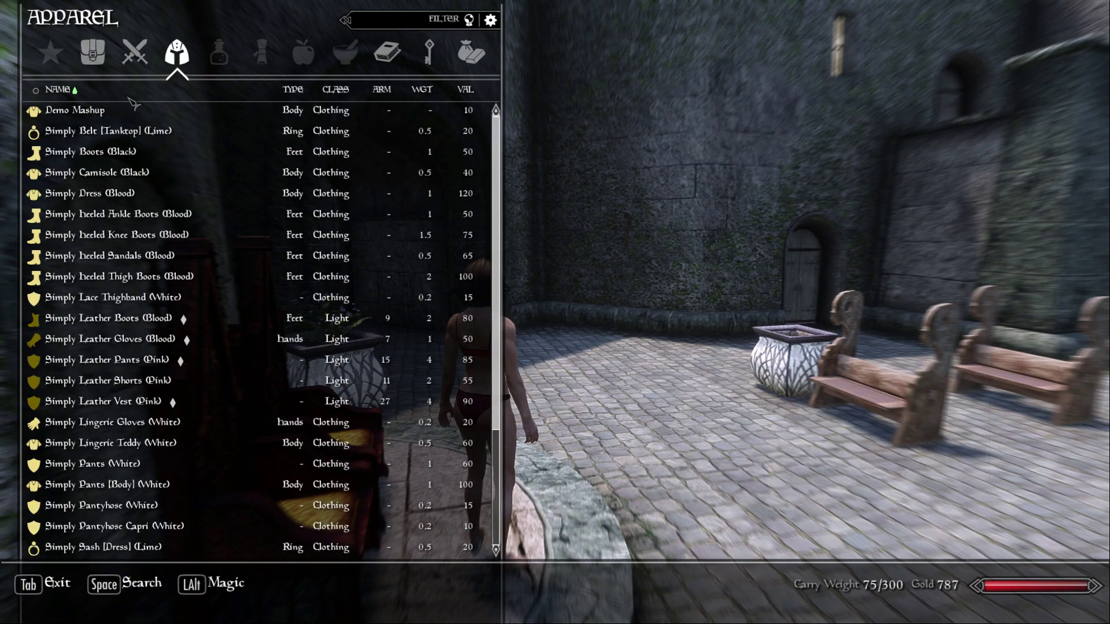
{"action": "left_click", "coordinate": [103, 115]}
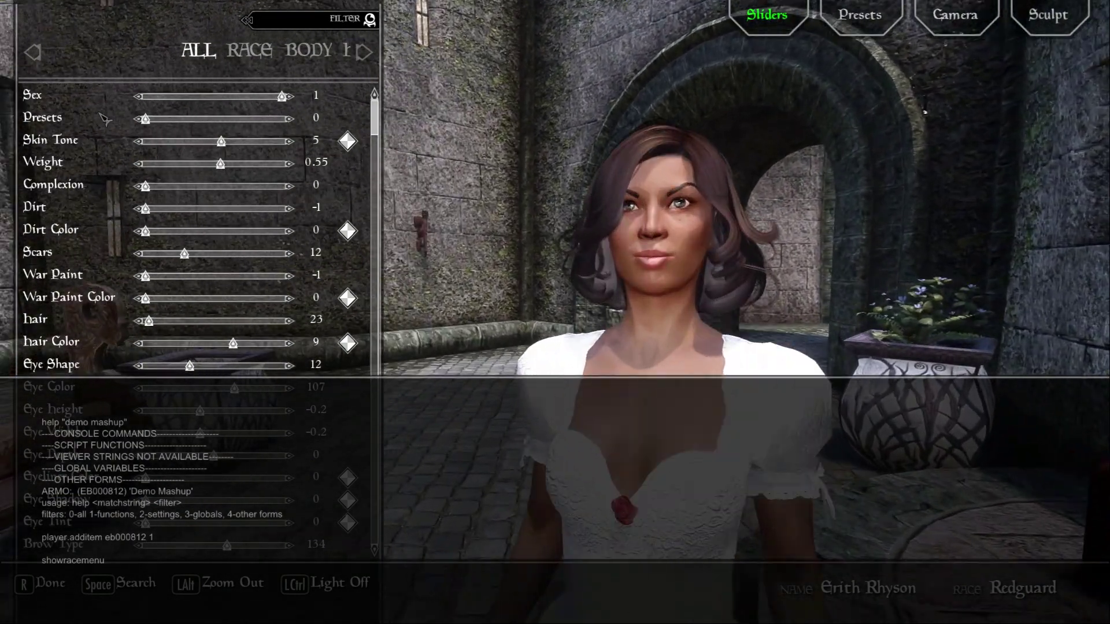
Step: Dismiss the console over the character editor, zoom out to show the dress and raise the character's Weight to the maximum
{"action": "key", "text": "grave"}
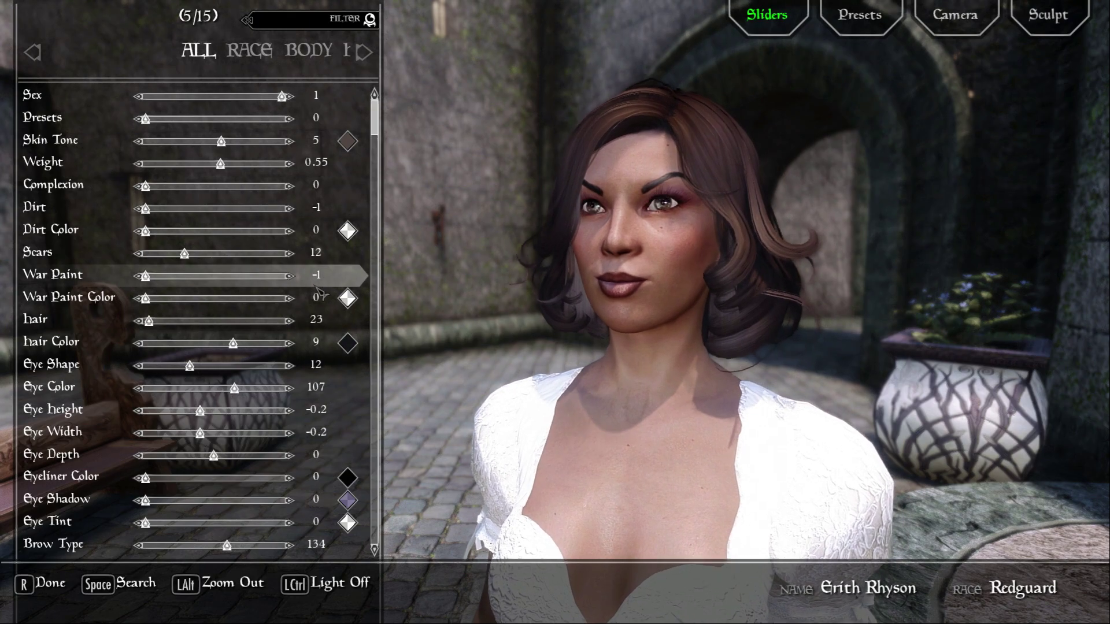
{"action": "key", "text": "alt"}
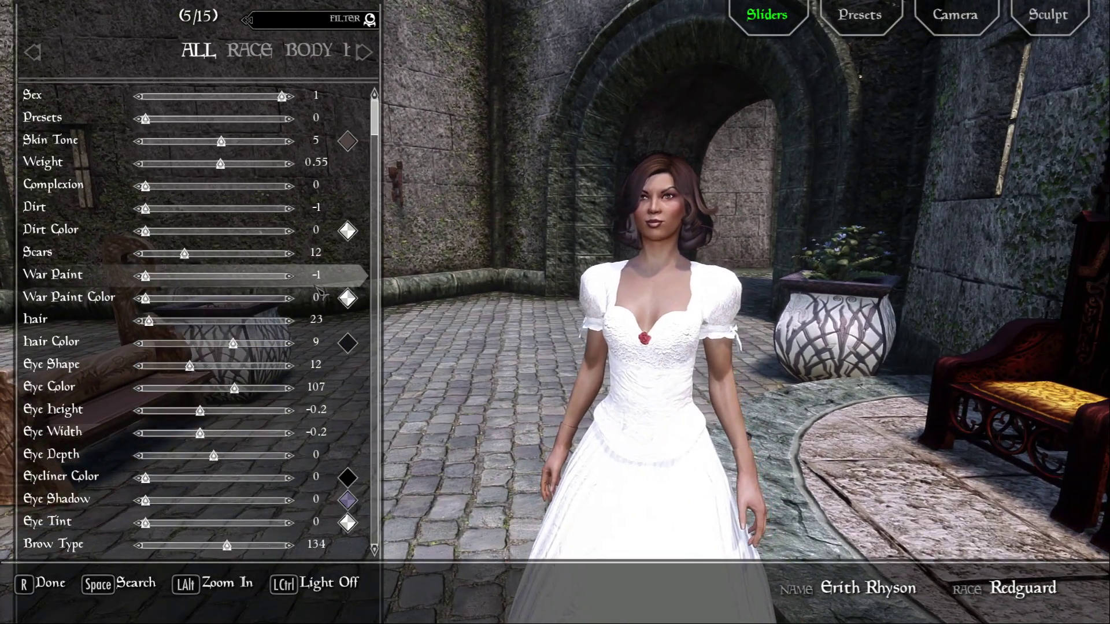
{"action": "left_click_drag", "start_coordinate": [220, 164], "coordinate": [323, 188]}
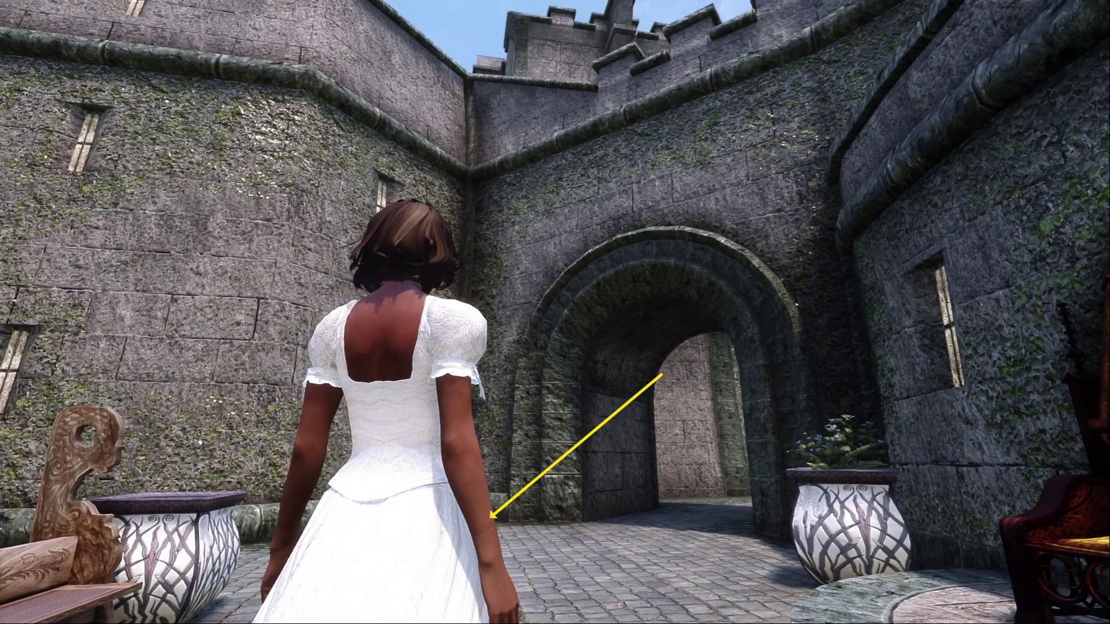
Step: Bring up the character editor again through the console with showracemenu
{"action": "key", "text": "grave"}
{"action": "type", "text": "showracemenu"}
{"action": "key", "text": "Return"}
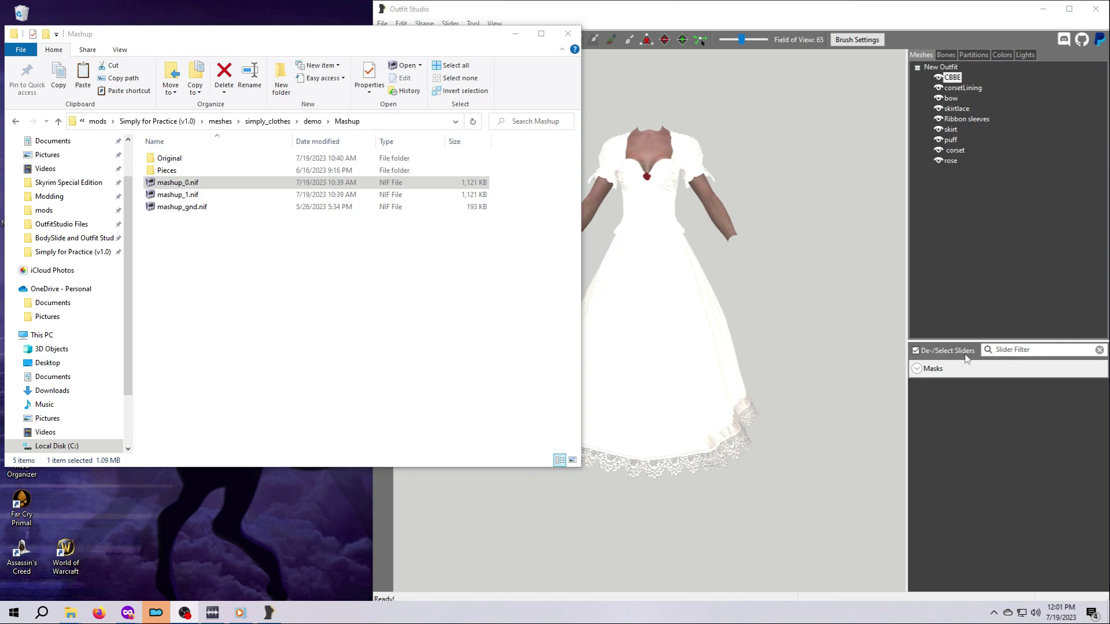
Step: Rename mashup_0.nif in the Mashup folder as mashup_0_new2.nif
{"action": "left_click", "coordinate": [187, 185]}
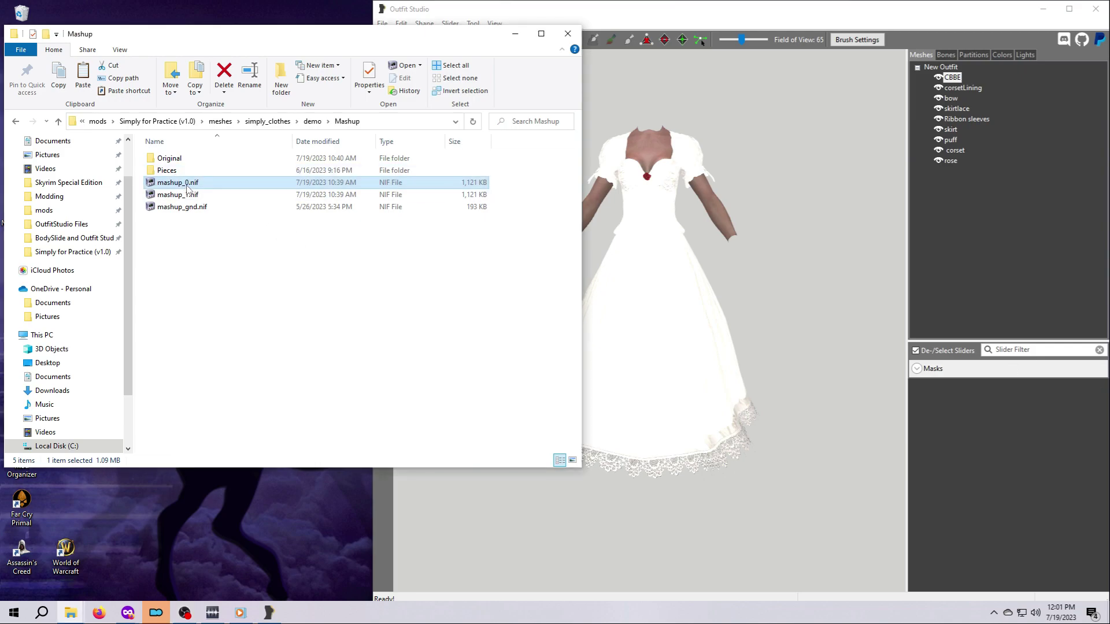
{"action": "left_click", "coordinate": [187, 184]}
{"action": "left_click", "coordinate": [187, 184]}
{"action": "type", "text": "_new2"}
{"action": "key", "text": "Return"}
Step: Delete the duplicated mashup_1.nif from the Mashup folder
{"action": "left_click", "coordinate": [193, 196]}
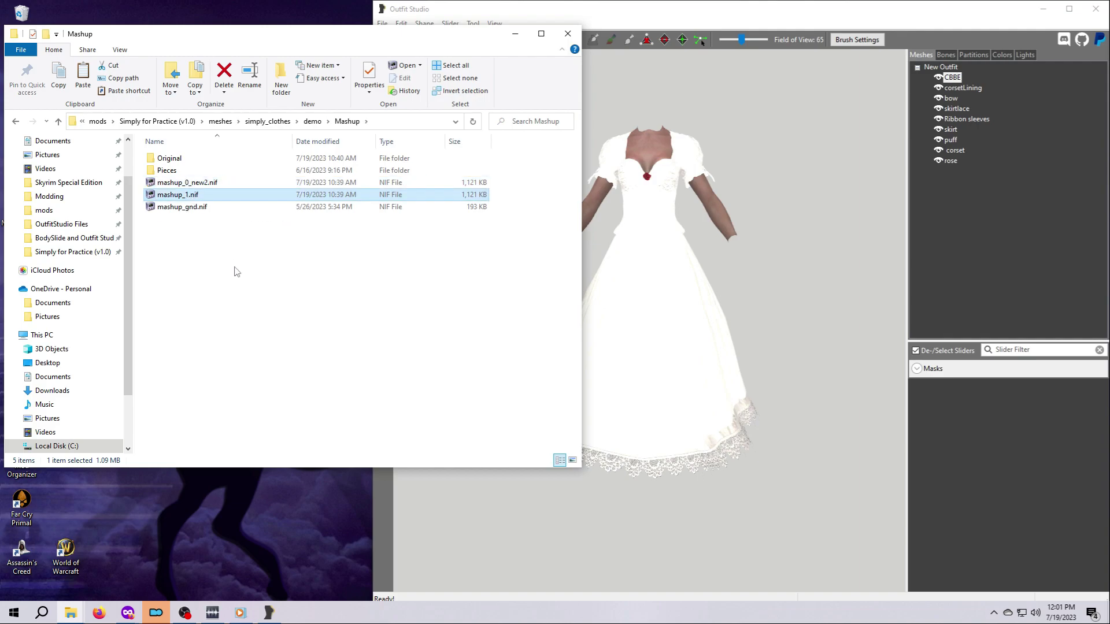
{"action": "right_click", "coordinate": [227, 200]}
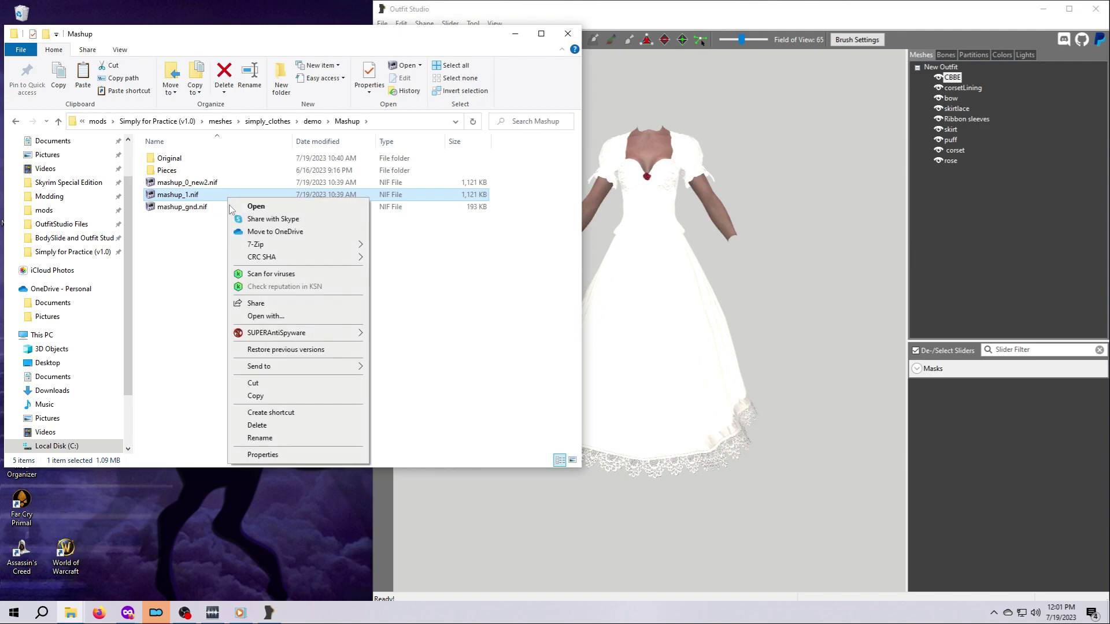
{"action": "left_click", "coordinate": [263, 428]}
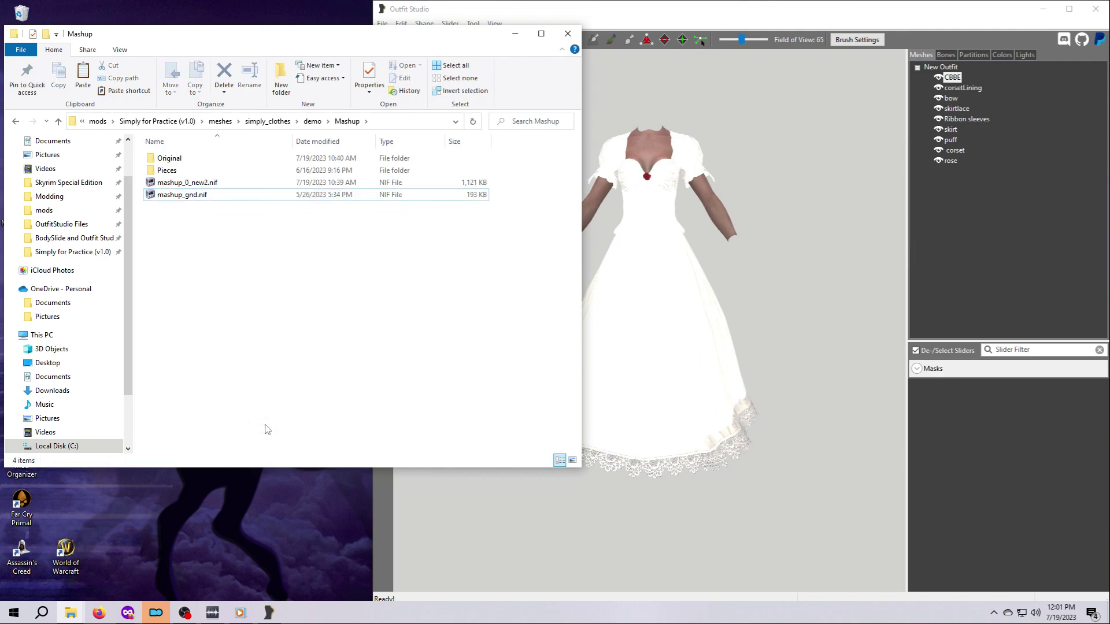
Step: Move mashup_0.nif, mashup_0_new.nif and mashup_1.nif from the Original folder back into the Mashup folder
{"action": "double_click", "coordinate": [190, 162]}
{"action": "left_click_drag", "start_coordinate": [213, 240], "coordinate": [183, 154]}
{"action": "right_click", "coordinate": [187, 173]}
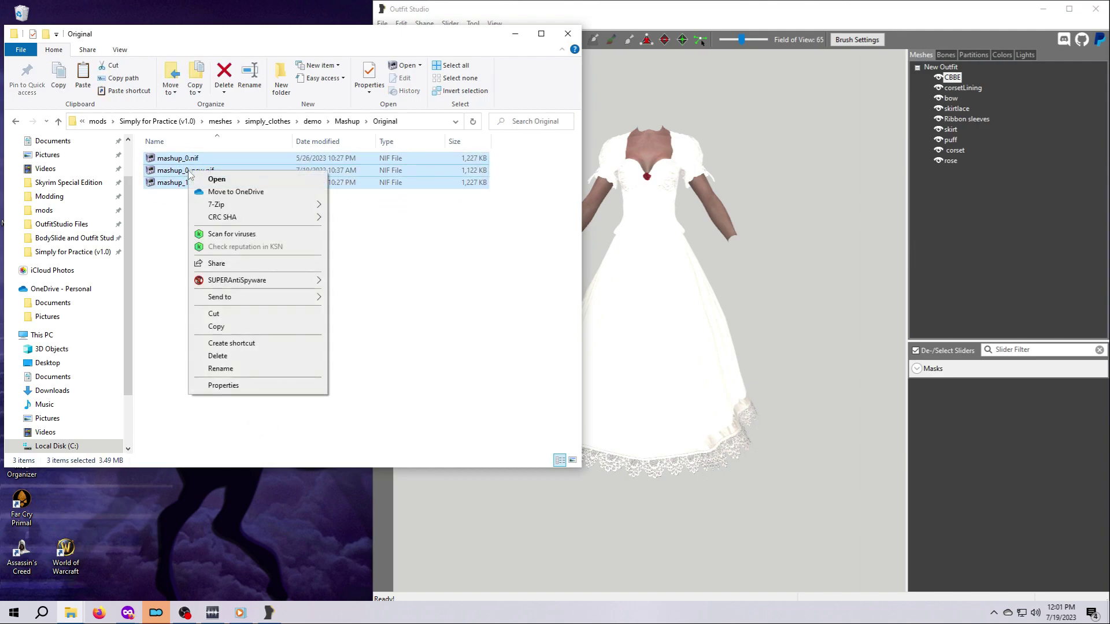
{"action": "left_click", "coordinate": [226, 312]}
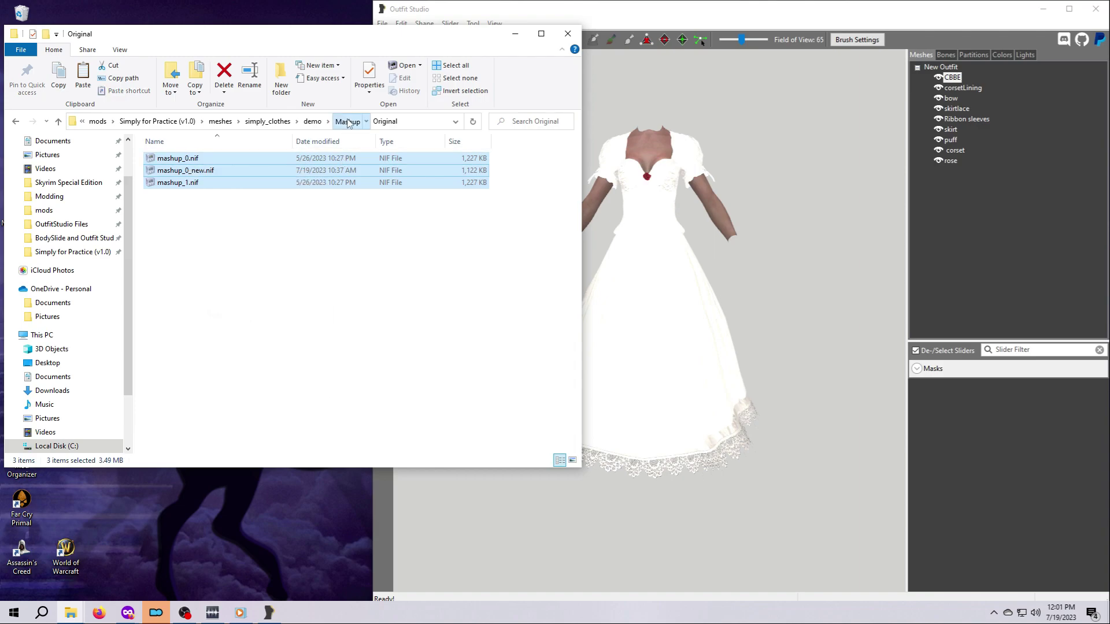
{"action": "left_click", "coordinate": [347, 122]}
{"action": "right_click", "coordinate": [243, 313]}
{"action": "left_click", "coordinate": [269, 392]}
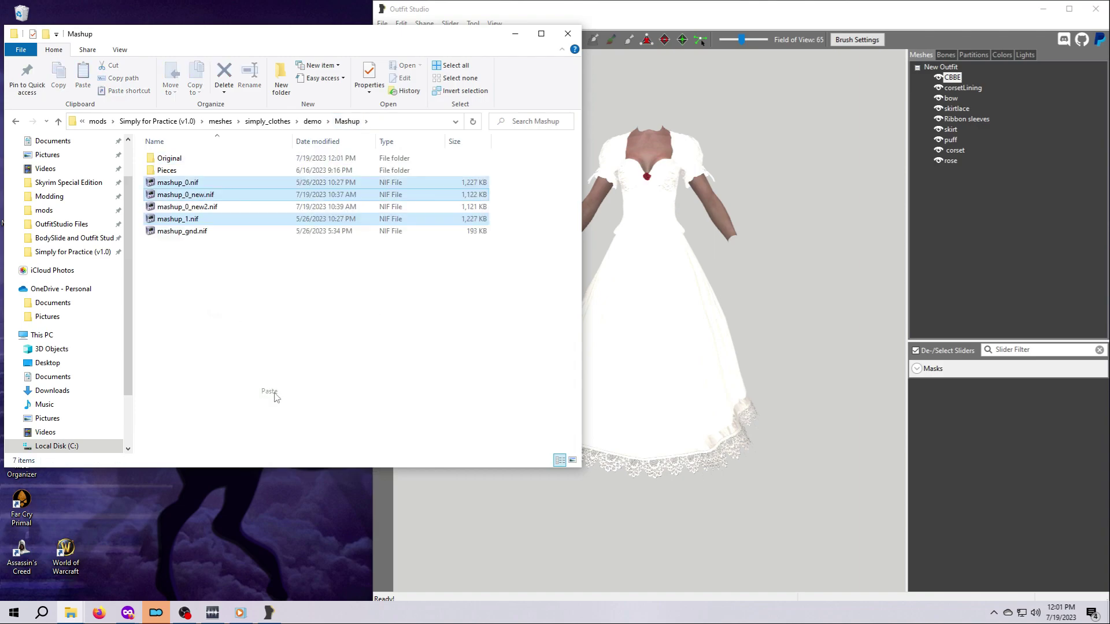